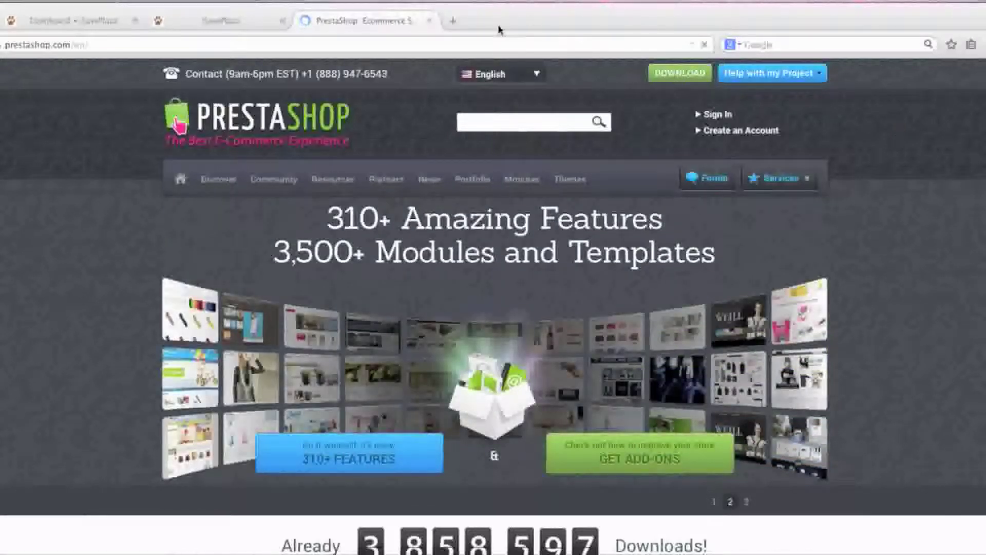
Step: Switch to the iSavePlaza storefront and browse the home page's featured products and footer
click(255, 25)
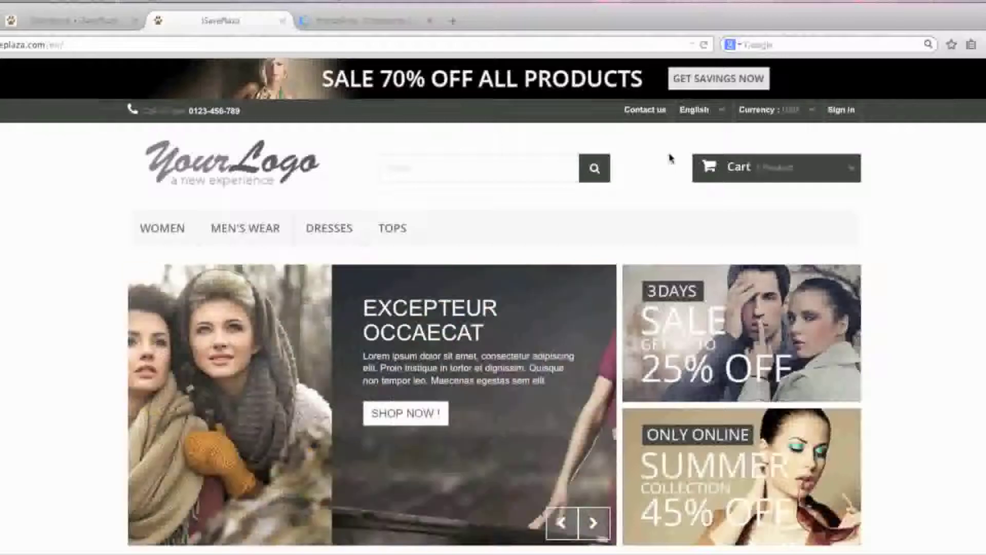
scroll(670, 159, down, 5)
scroll(670, 159, down, 8)
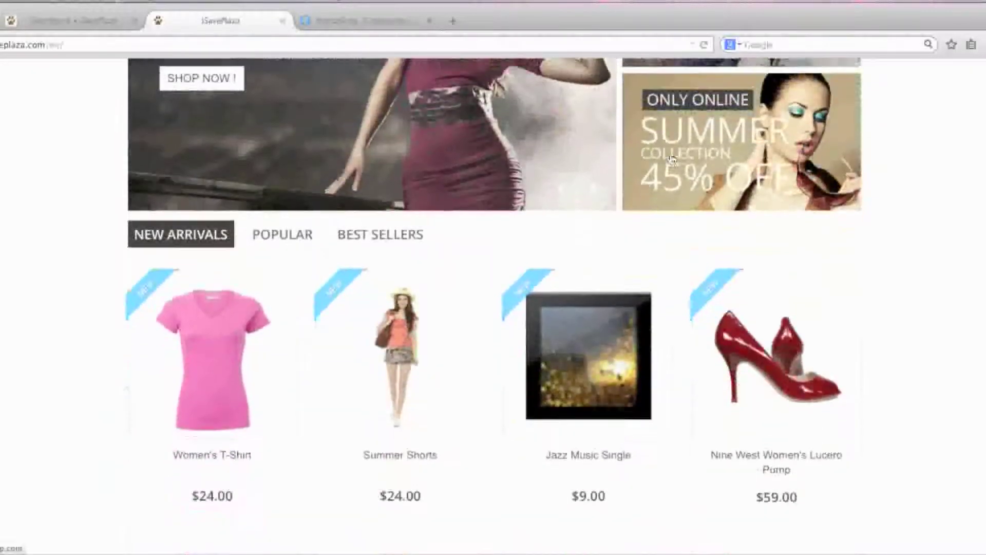
scroll(670, 159, down, 12)
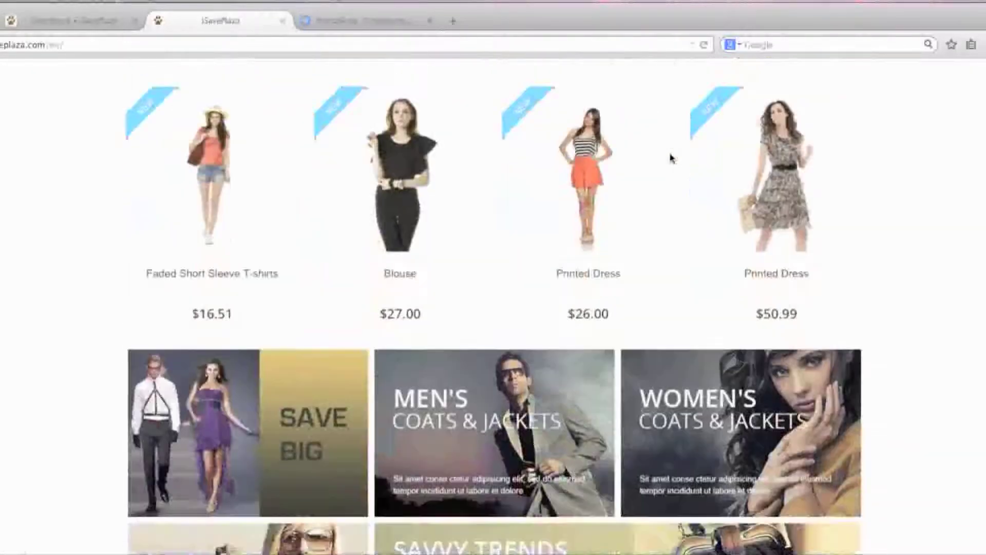
scroll(670, 159, down, 3)
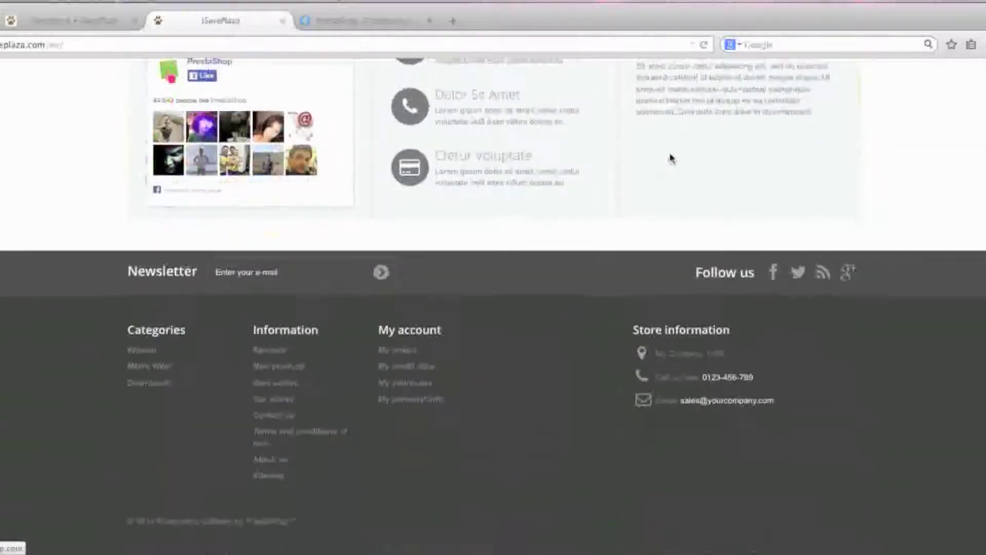
scroll(671, 159, up, 15)
scroll(670, 159, up, 10)
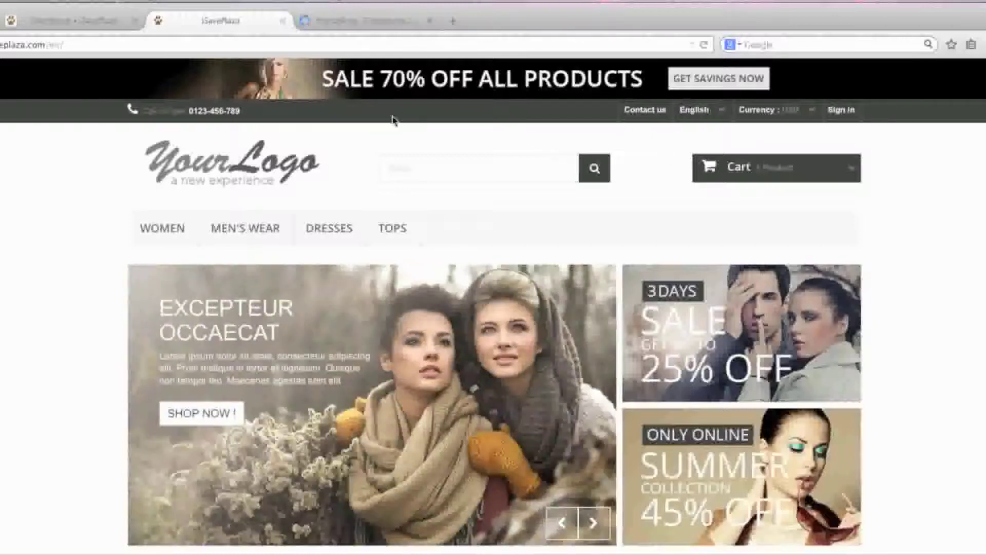
scroll(914, 184, down, 2)
scroll(914, 183, down, 5)
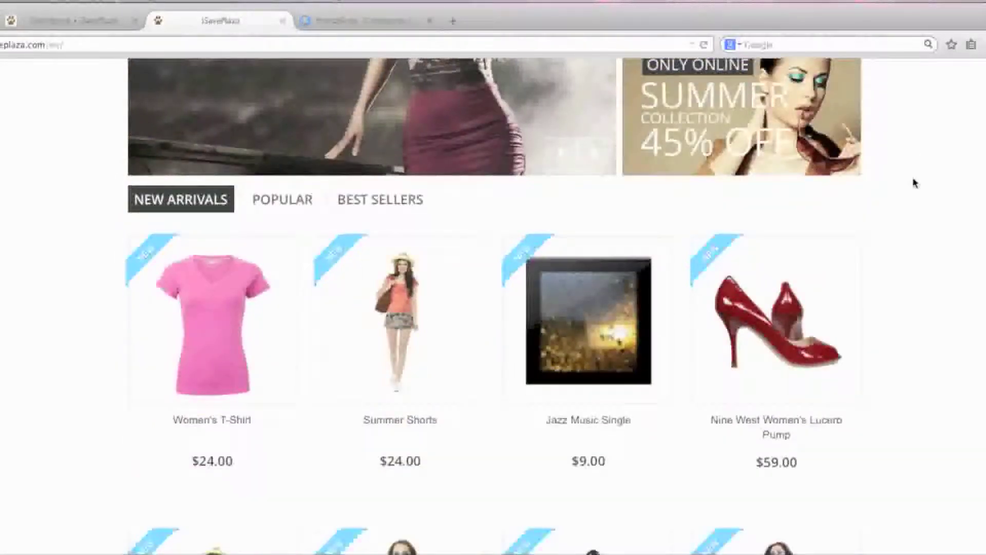
scroll(913, 183, up, 7)
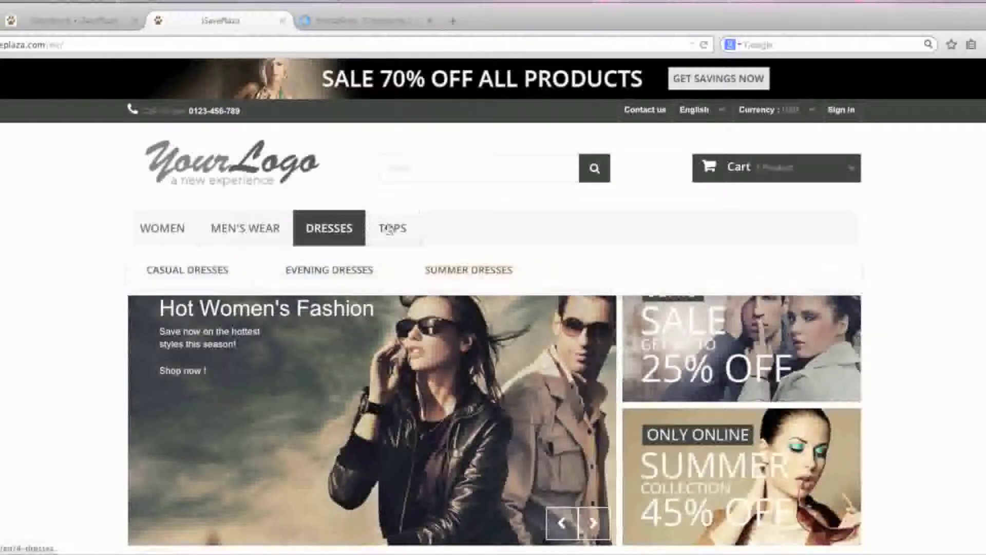
Step: Look over the DRESSES and TOPS menus, then go to the Women category
mouse_move(418, 229)
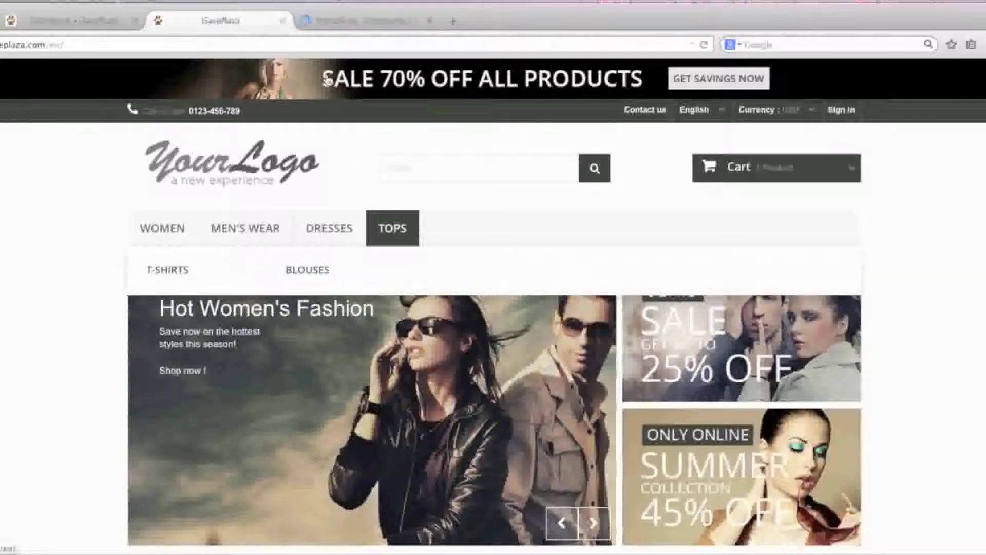
scroll(966, 404, down, 3)
scroll(966, 404, down, 7)
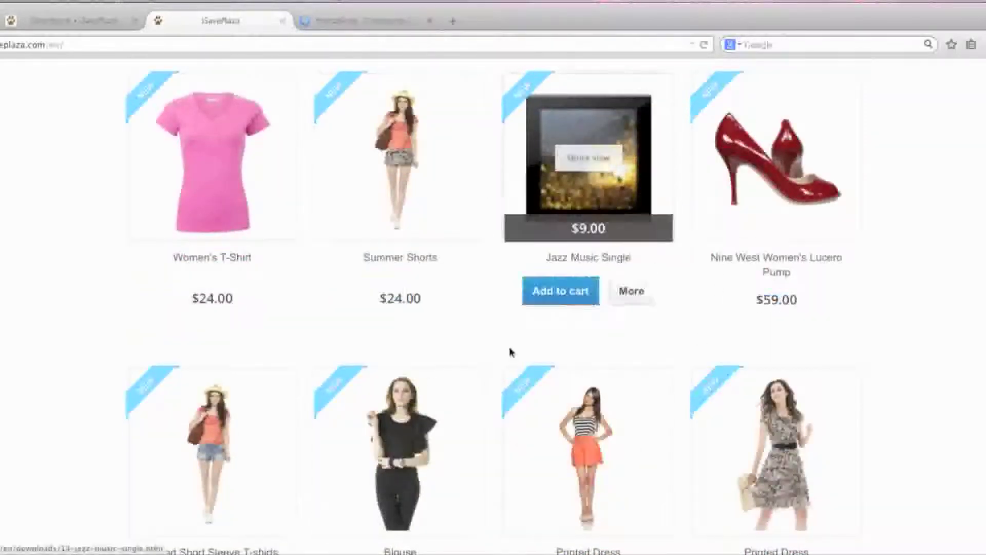
scroll(899, 407, up, 3)
scroll(899, 408, up, 2)
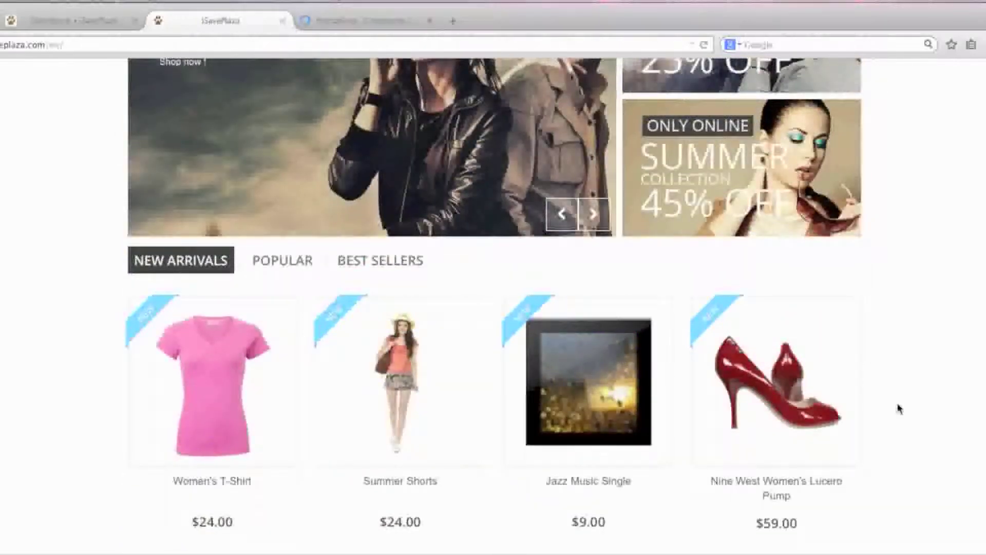
scroll(898, 408, up, 7)
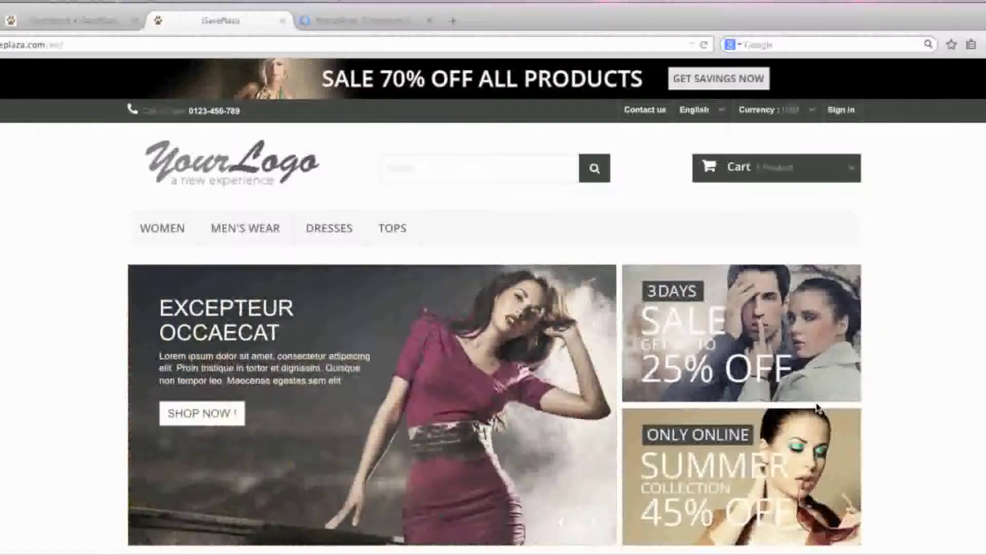
click(142, 235)
Step: Show the Women products in list view, then expand and collapse the Tops subcategories
scroll(419, 414, down, 5)
scroll(421, 418, down, 7)
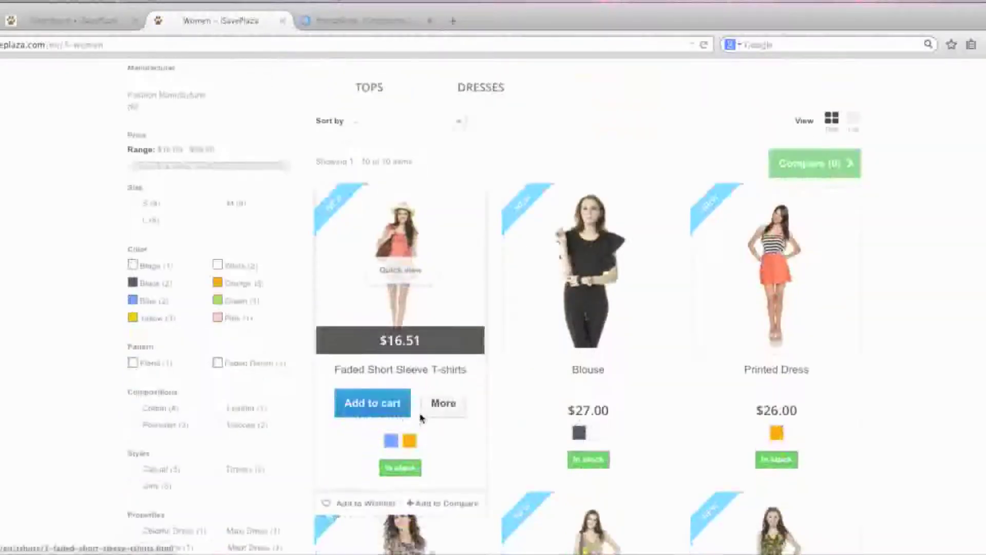
scroll(420, 418, up, 3)
scroll(460, 319, up, 2)
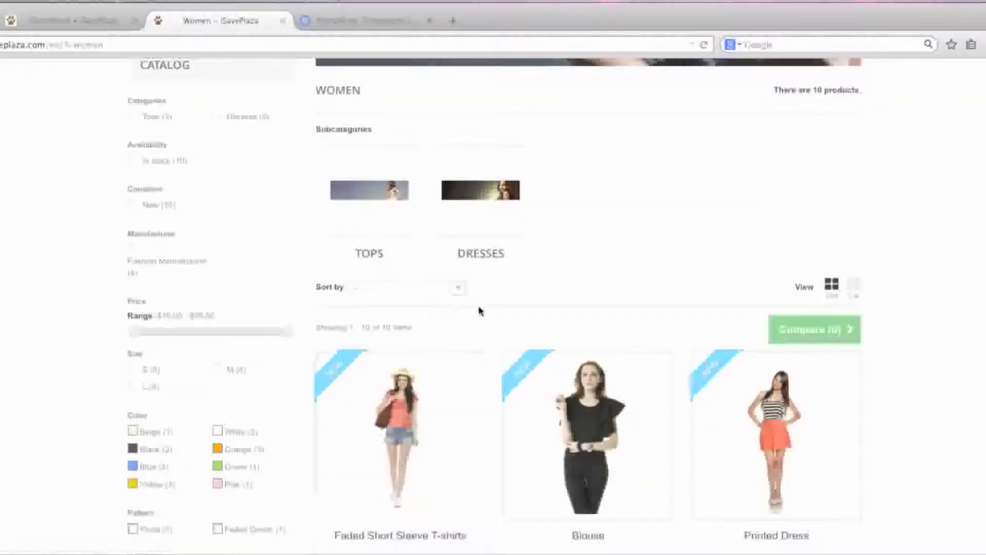
click(854, 288)
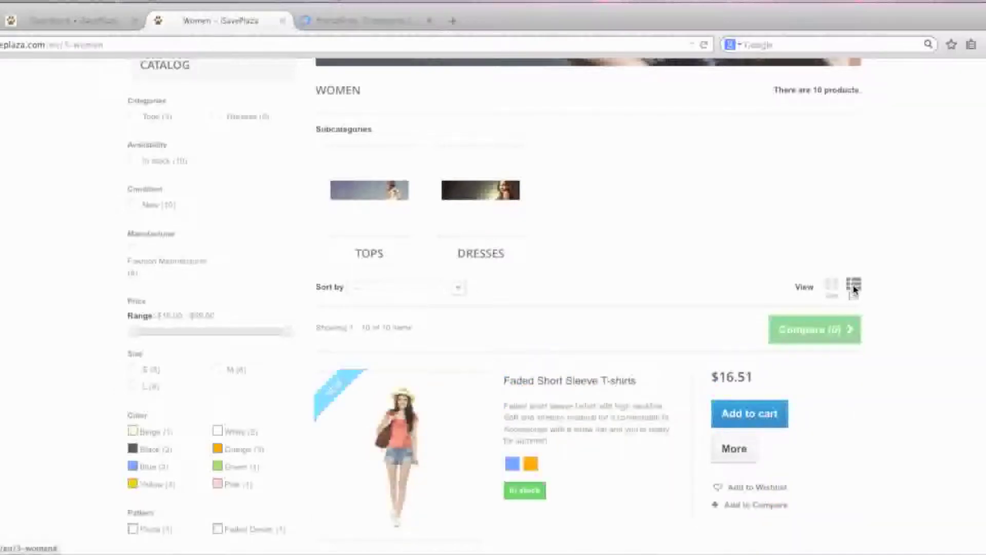
scroll(711, 306, up, 4)
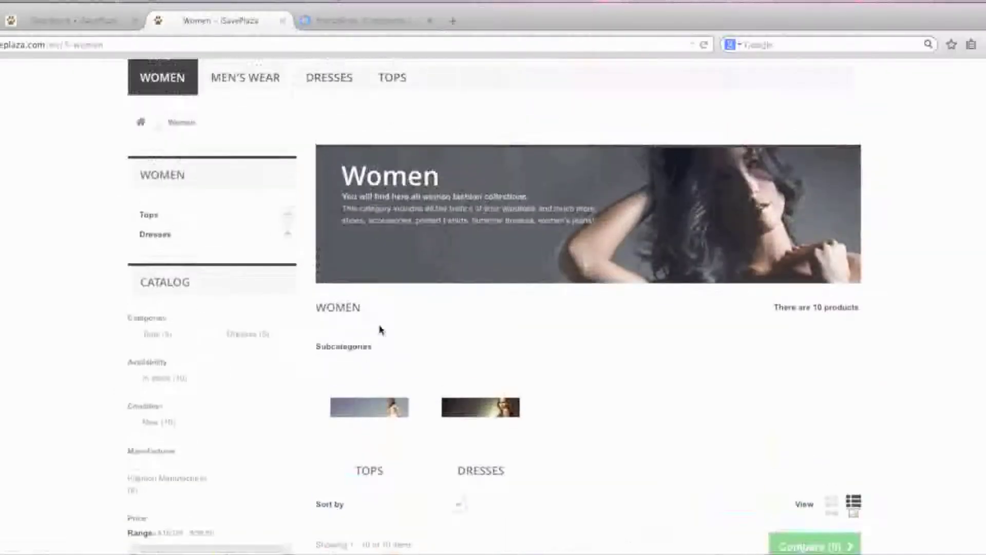
click(289, 217)
click(289, 216)
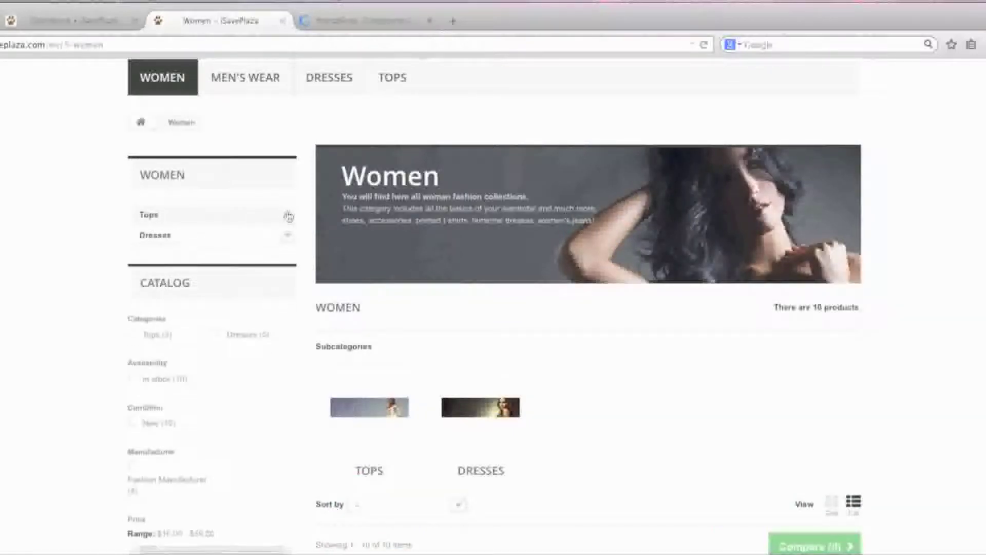
scroll(267, 281, down, 3)
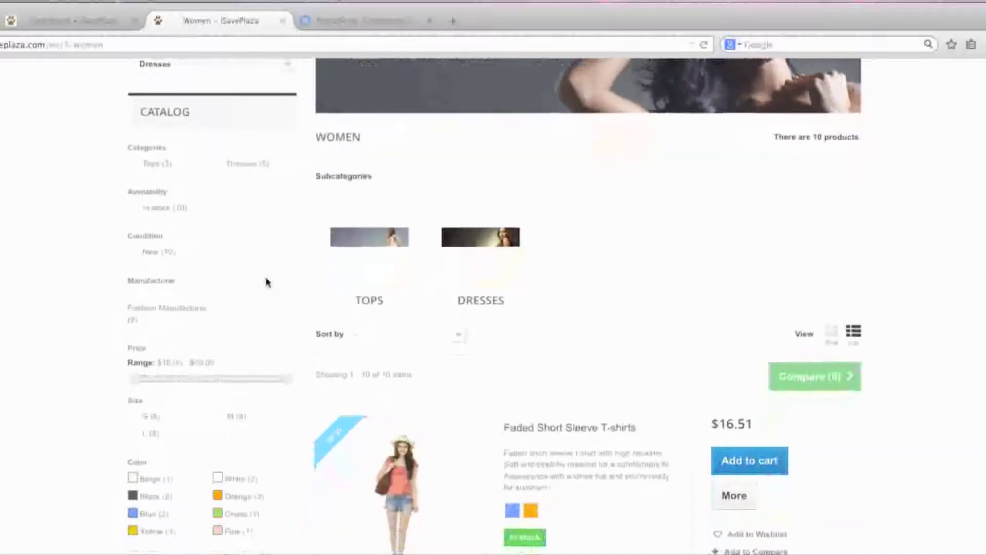
Step: Filter Women products to In stock and Orange, and raise the minimum price
click(132, 206)
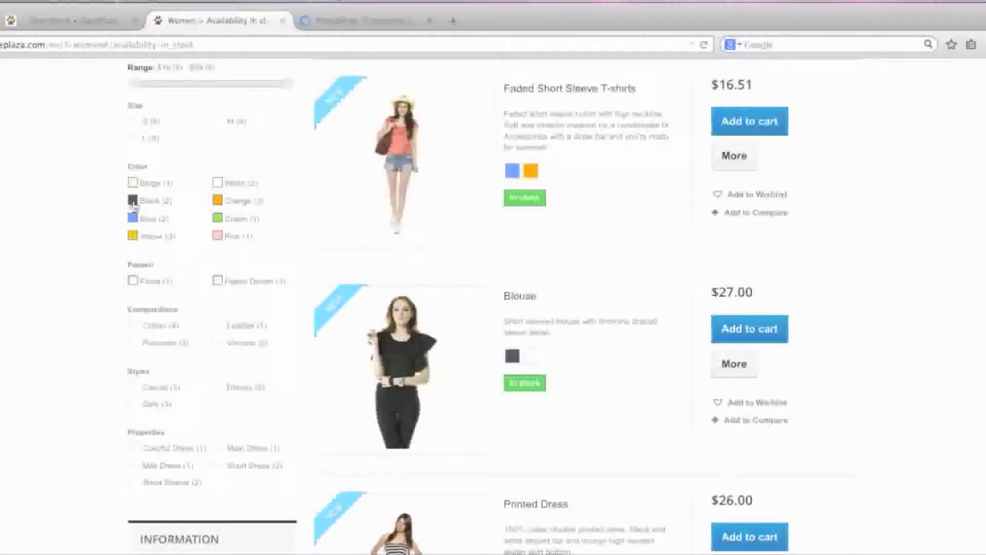
click(236, 202)
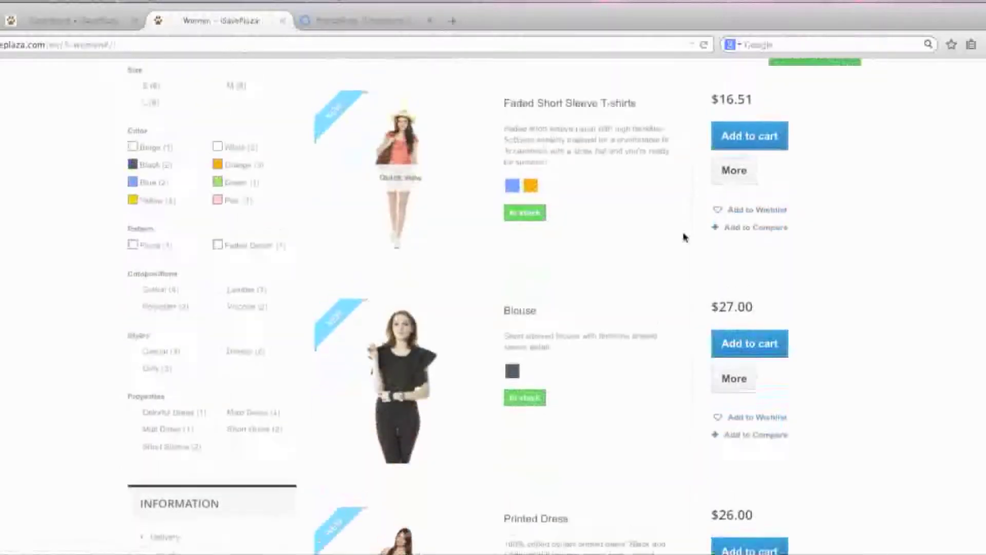
scroll(683, 238, up, 1)
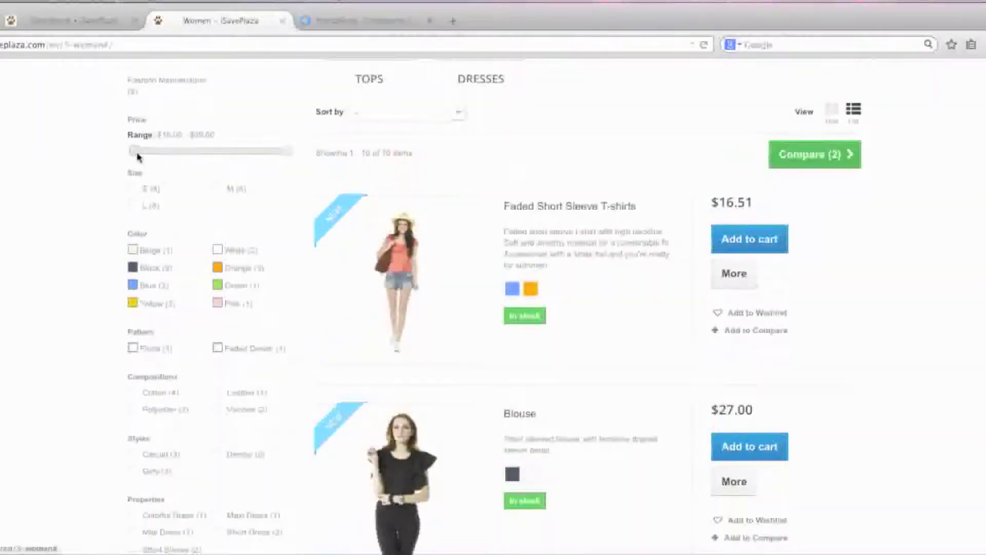
drag(137, 156, 155, 158)
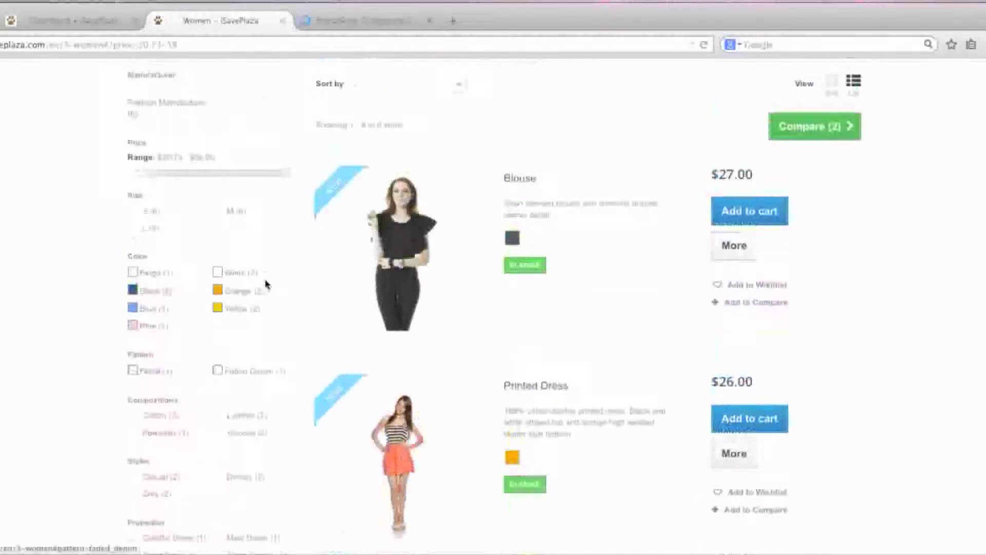
scroll(310, 299, down, 12)
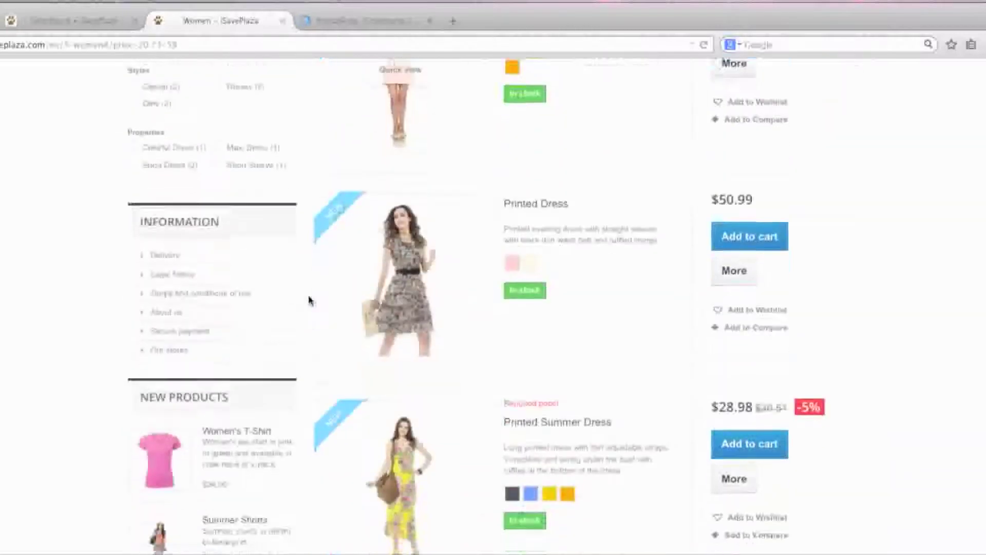
scroll(241, 282, down, 17)
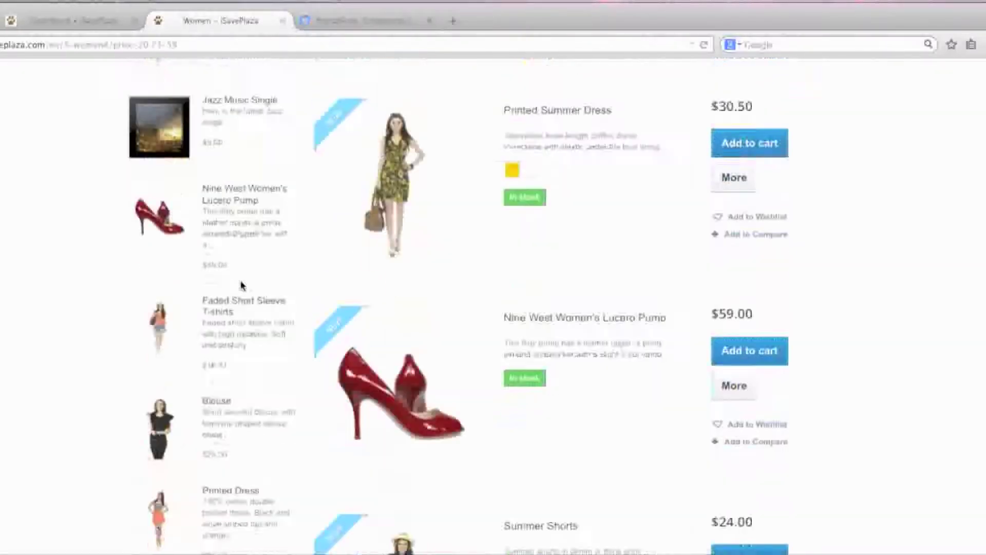
scroll(242, 284, down, 4)
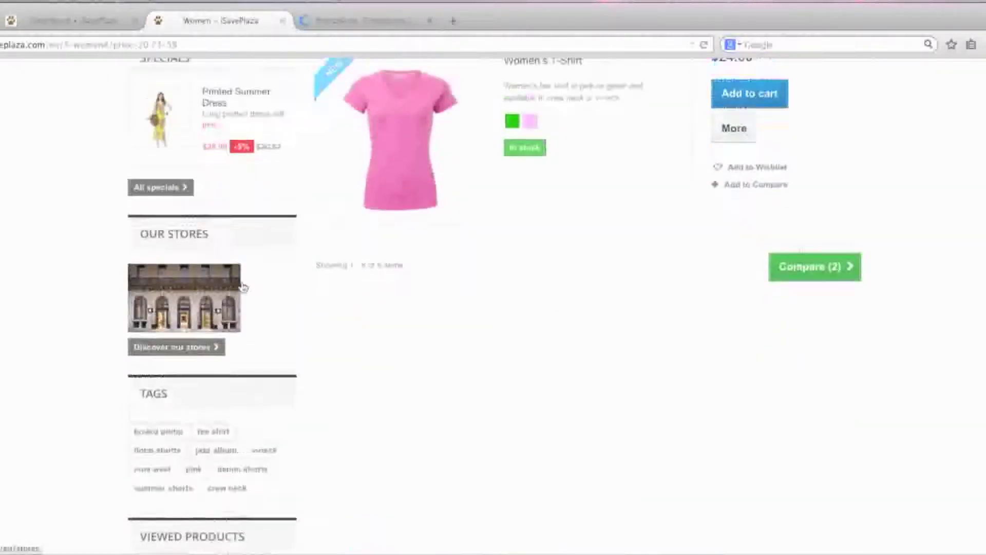
scroll(243, 286, up, 6)
scroll(242, 285, up, 20)
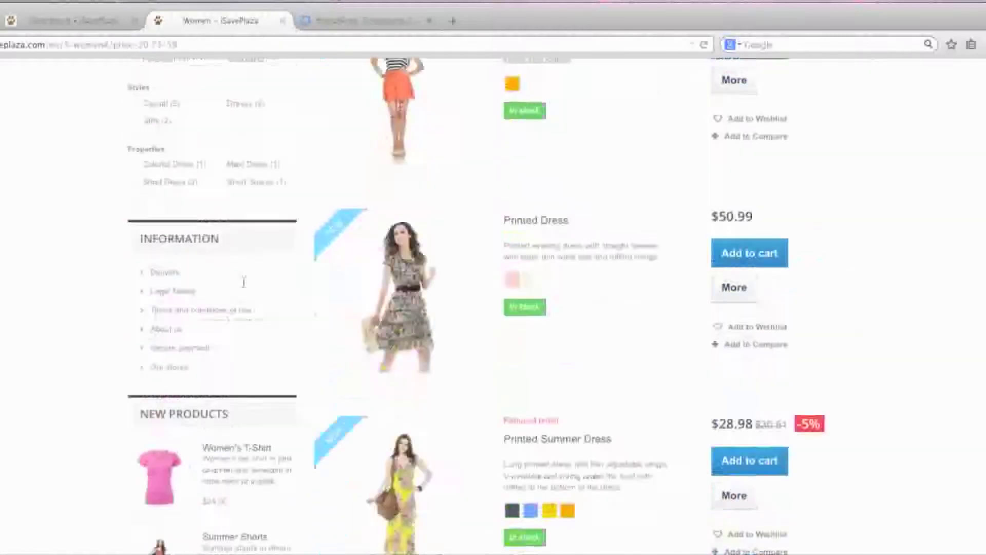
mouse_move(861, 179)
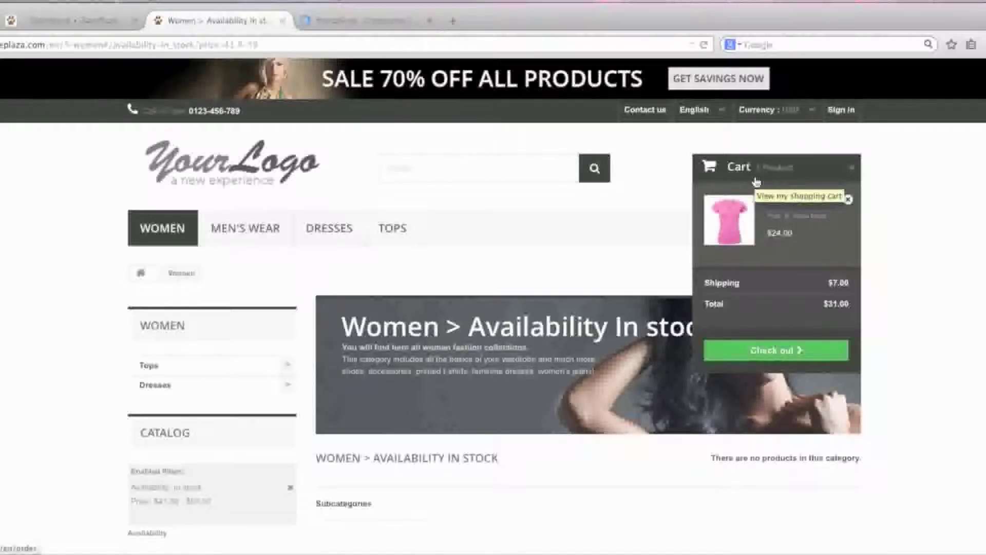
Step: Check the currency and language choices, then view the Our stores map page
click(796, 109)
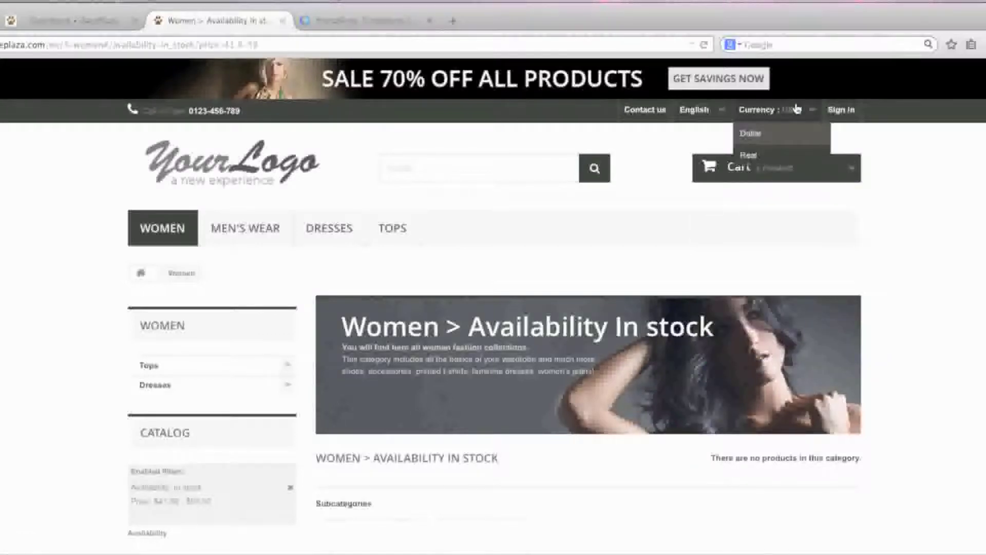
click(716, 120)
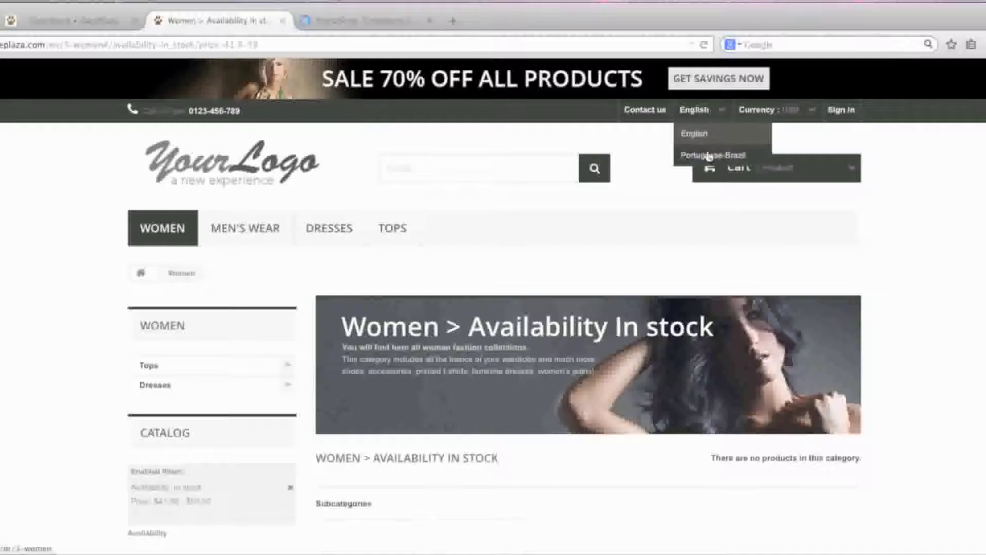
scroll(700, 308, down, 15)
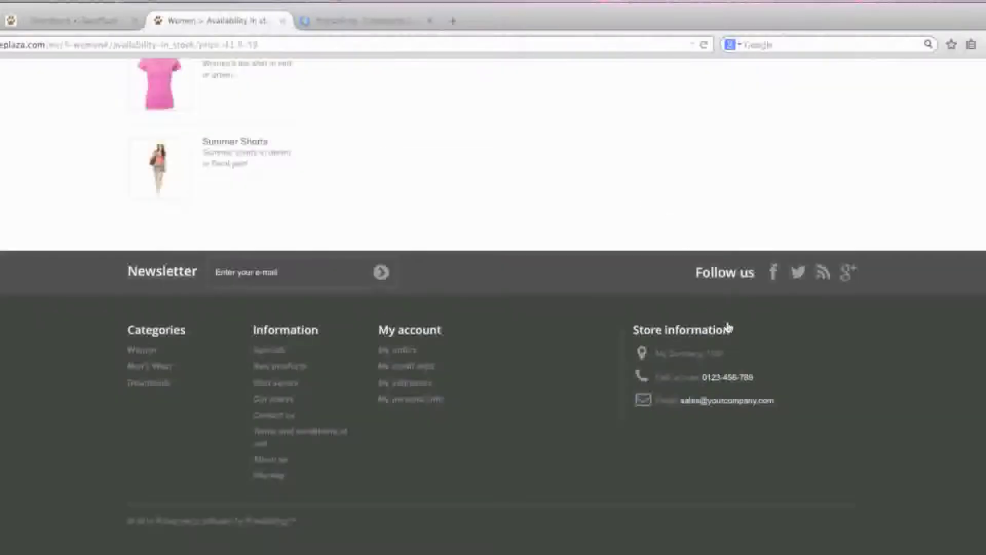
click(275, 399)
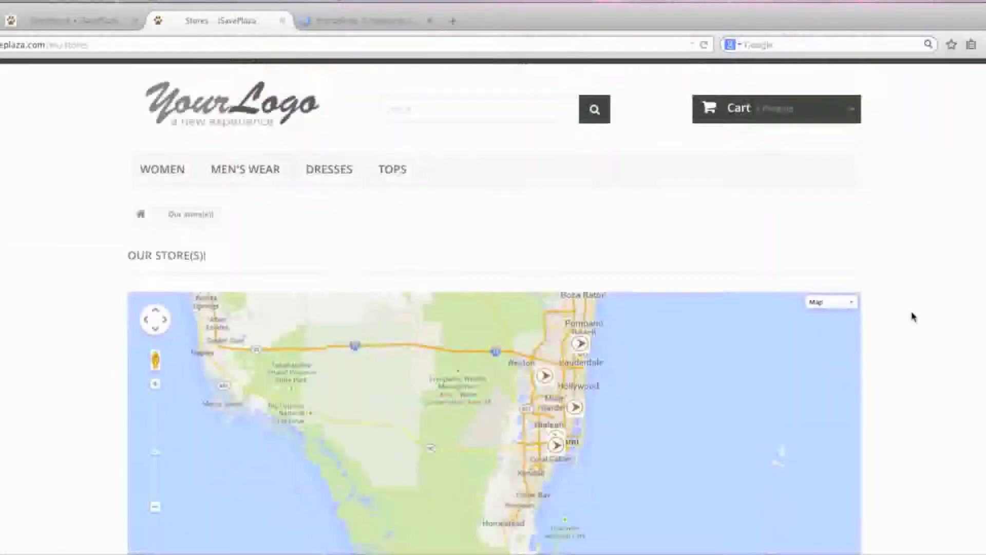
scroll(912, 315, down, 8)
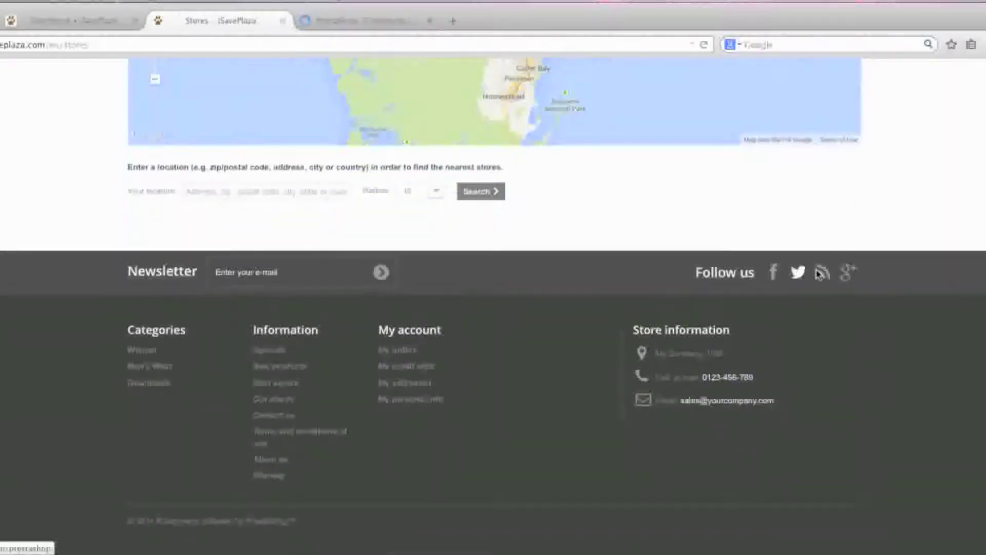
scroll(884, 288, up, 10)
Step: Go to Women > T-shirts and open the Women's T-Shirt product page
mouse_move(185, 230)
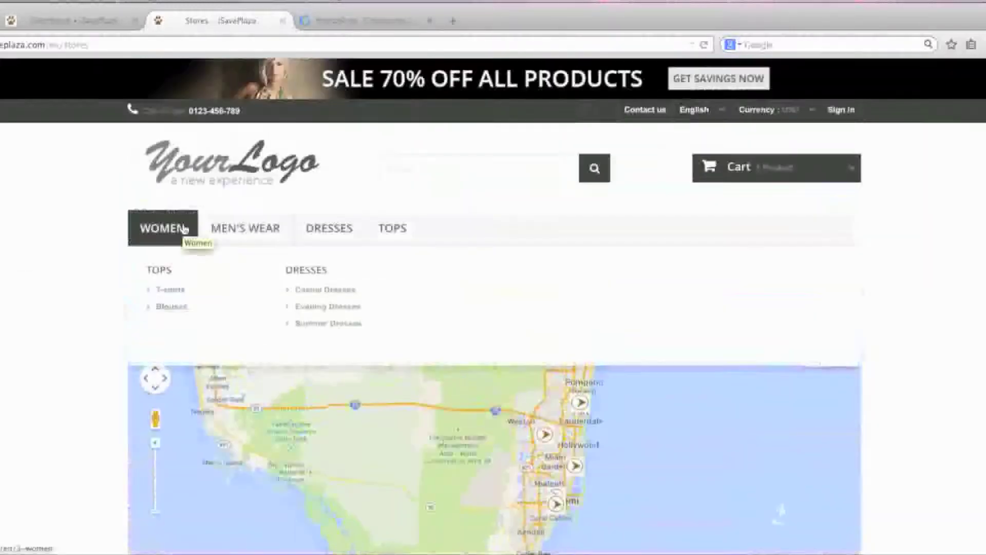
click(176, 290)
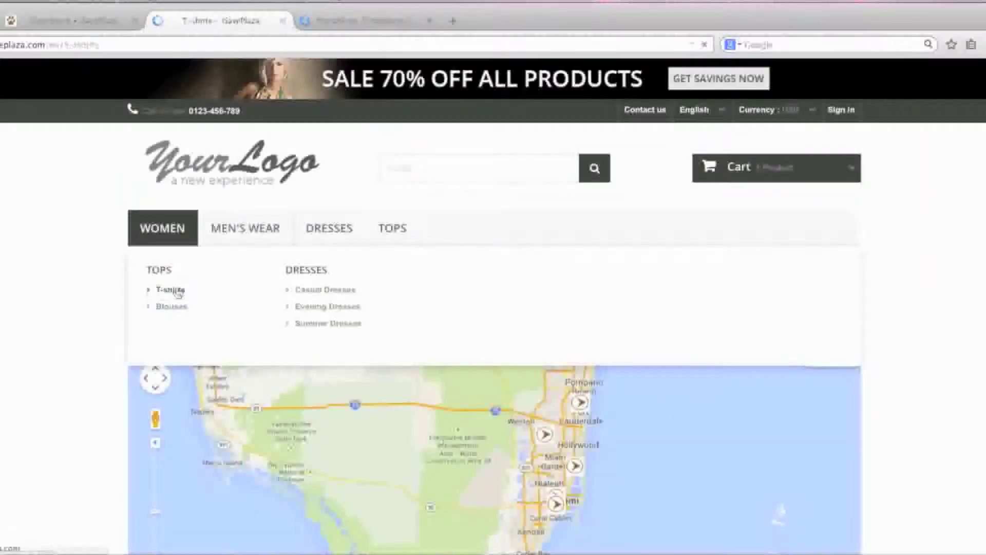
scroll(358, 314, down, 3)
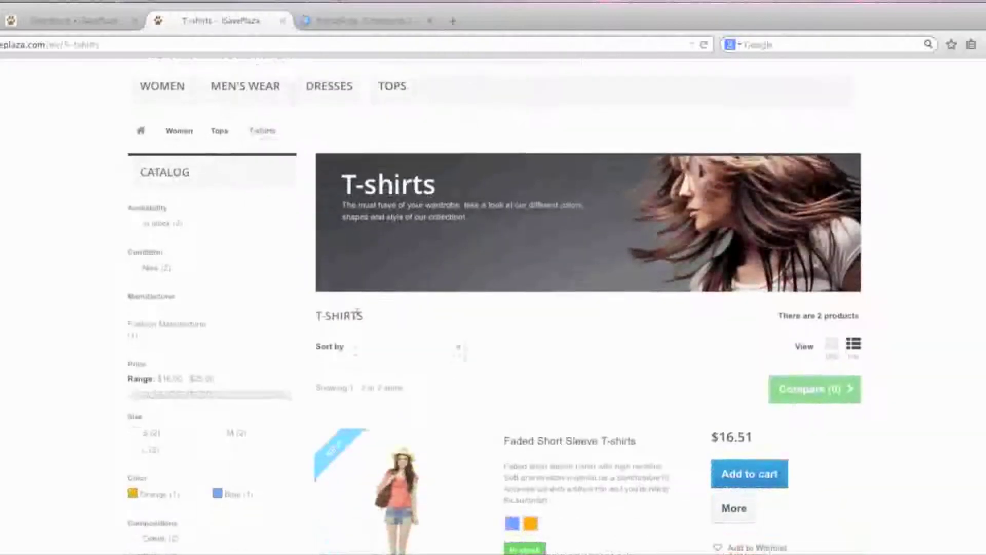
scroll(358, 314, down, 5)
click(554, 393)
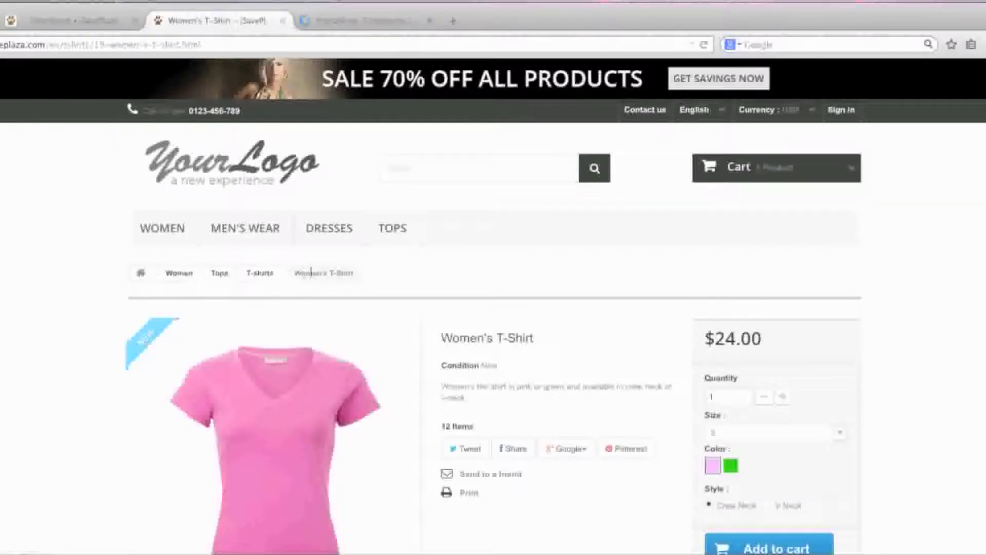
Step: Set the Women's T-Shirt to green, size L, crew neck, then return home
scroll(624, 316, down, 3)
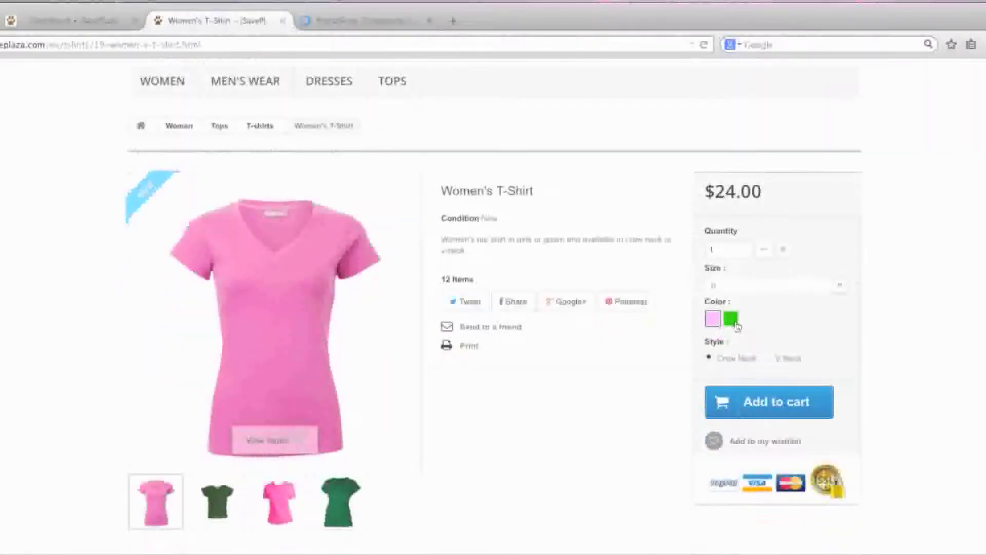
click(734, 323)
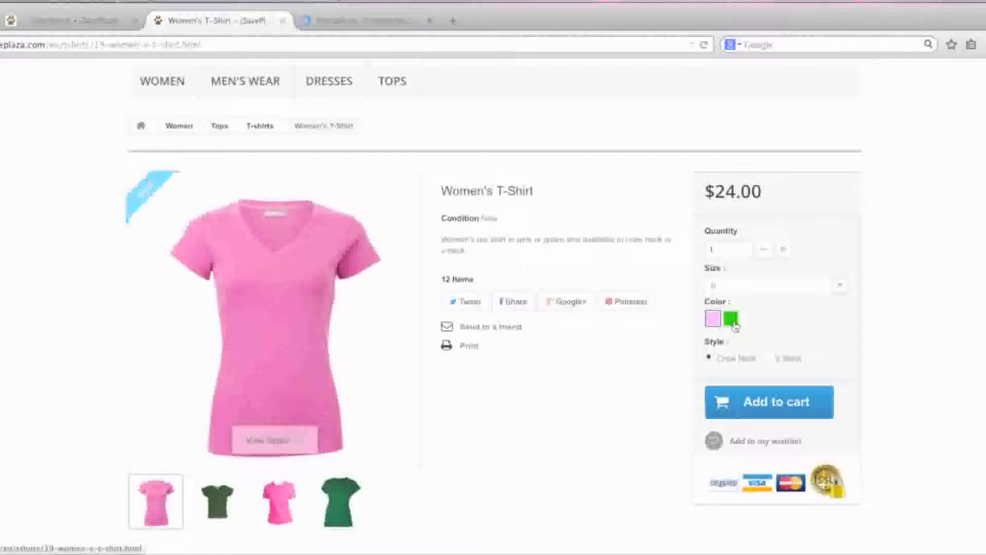
click(769, 290)
click(764, 319)
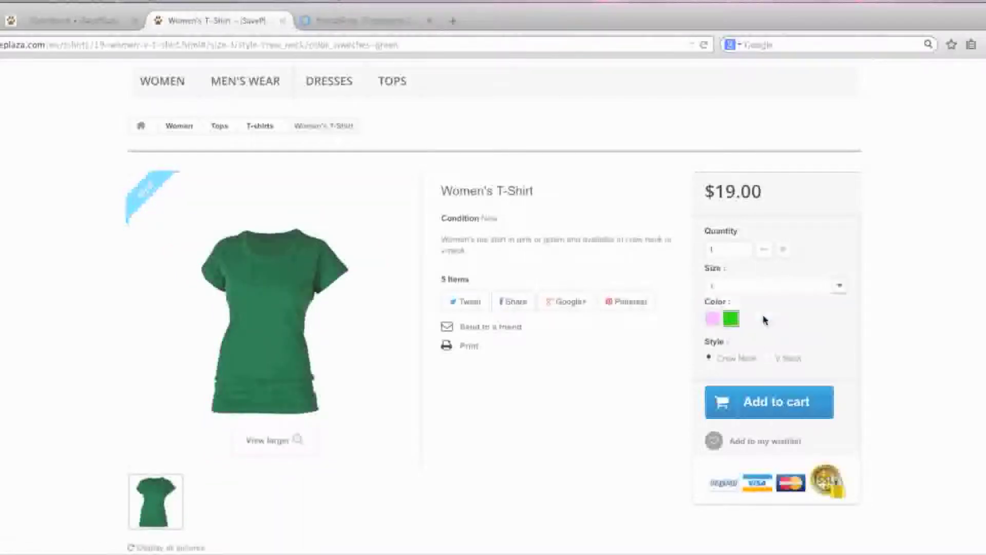
click(769, 359)
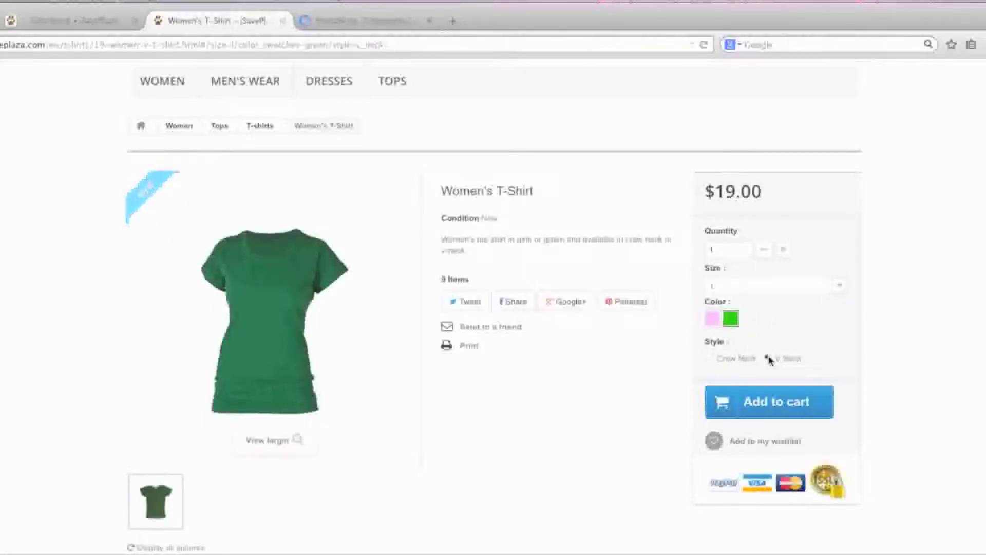
click(709, 359)
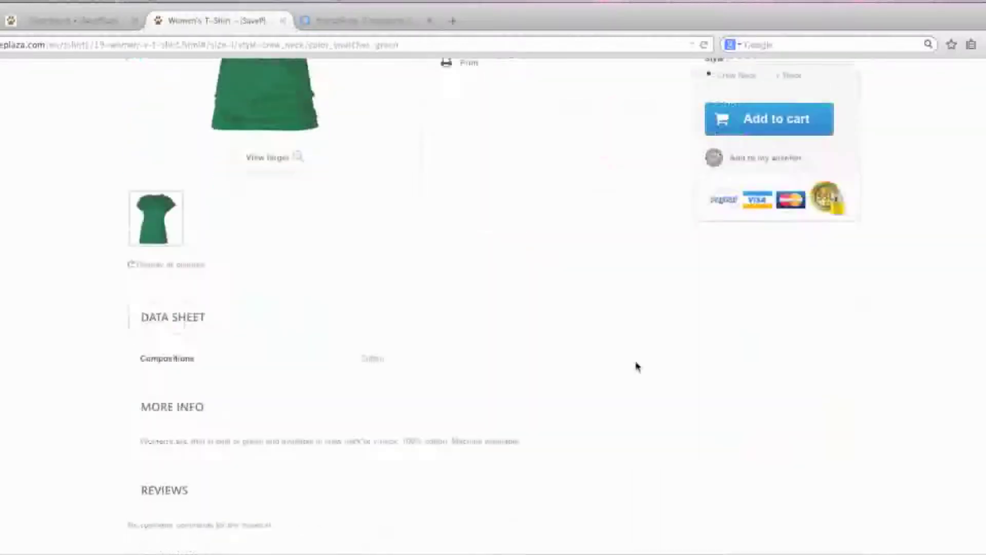
scroll(637, 367, down, 3)
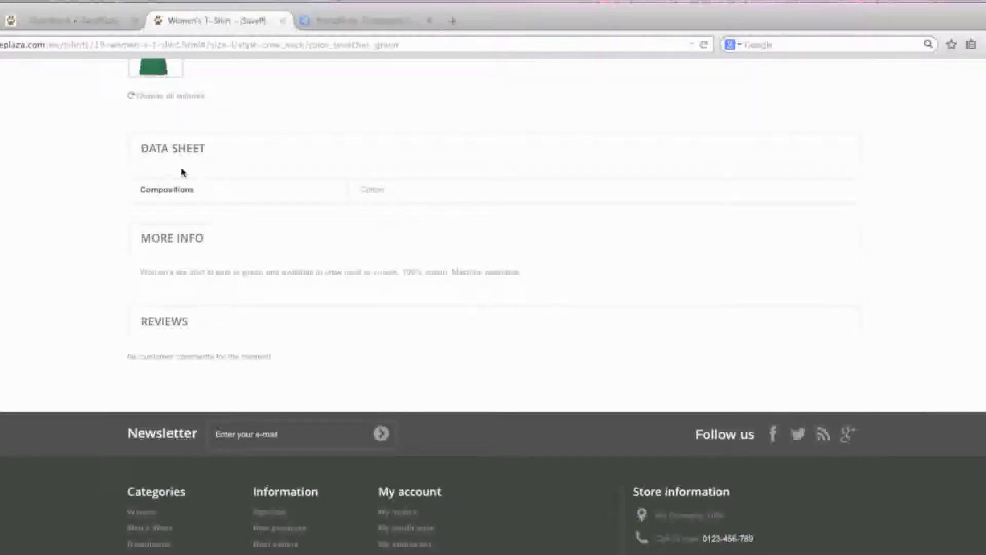
scroll(294, 301, up, 10)
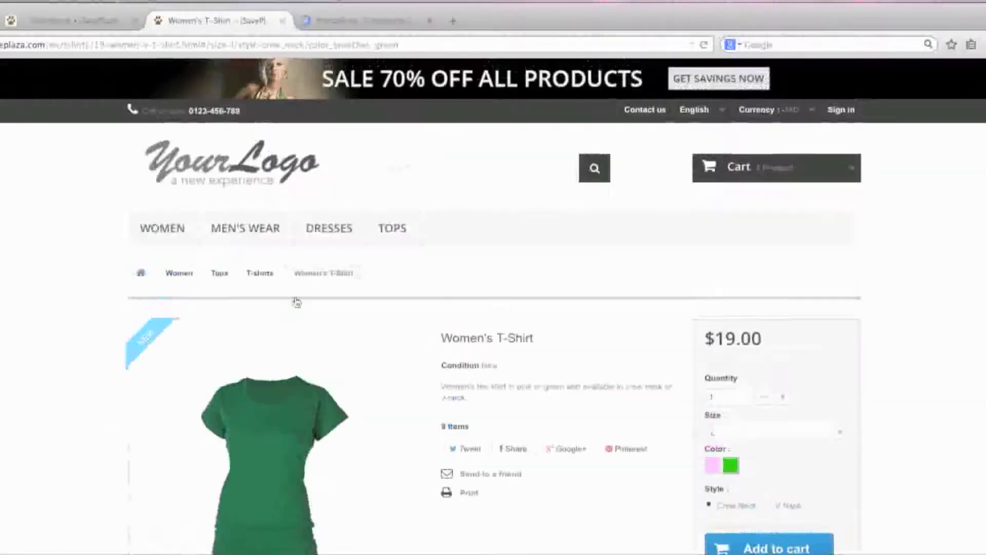
click(173, 155)
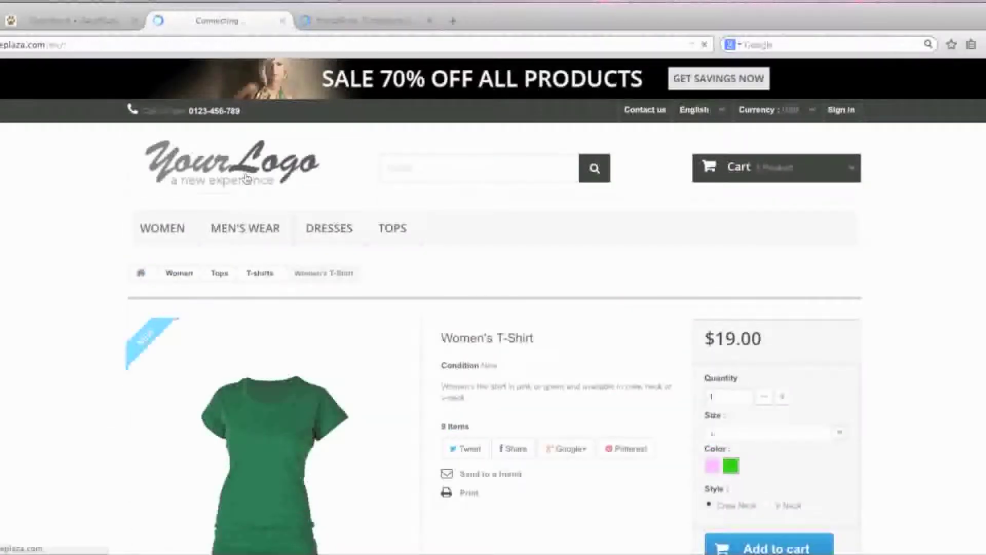
Step: Open Jazz Music Single from New Arrivals and add it to the cart
scroll(379, 352, down, 8)
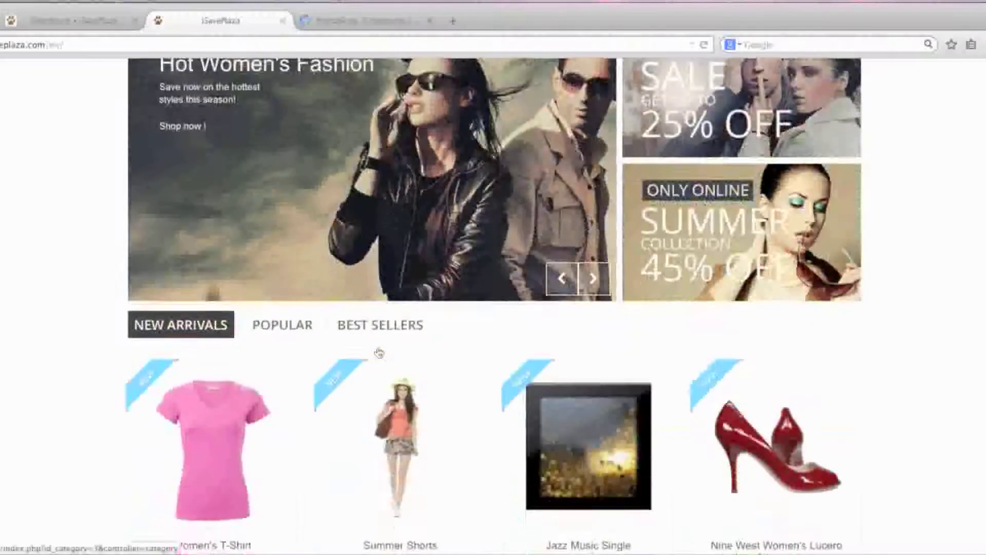
click(586, 353)
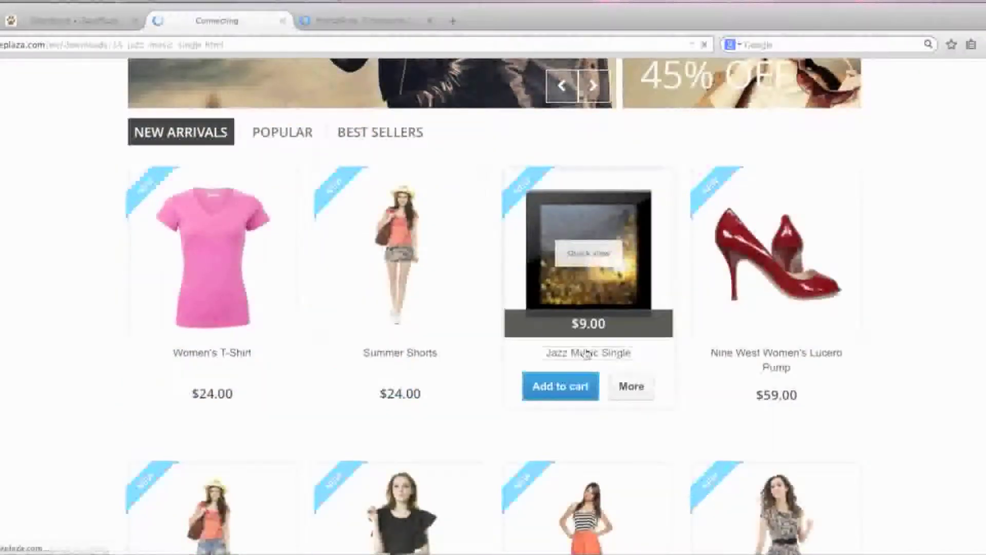
scroll(463, 397, down, 12)
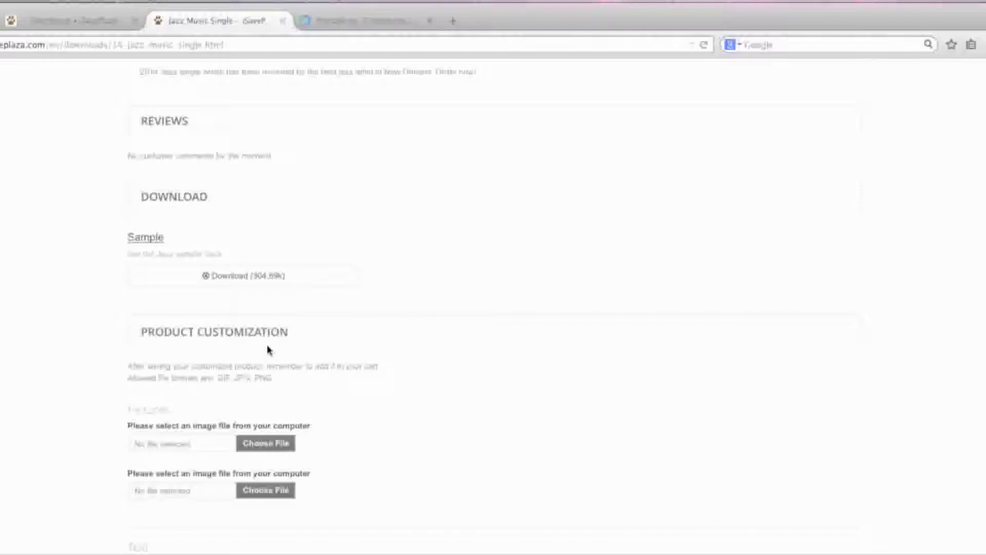
scroll(267, 351, down, 4)
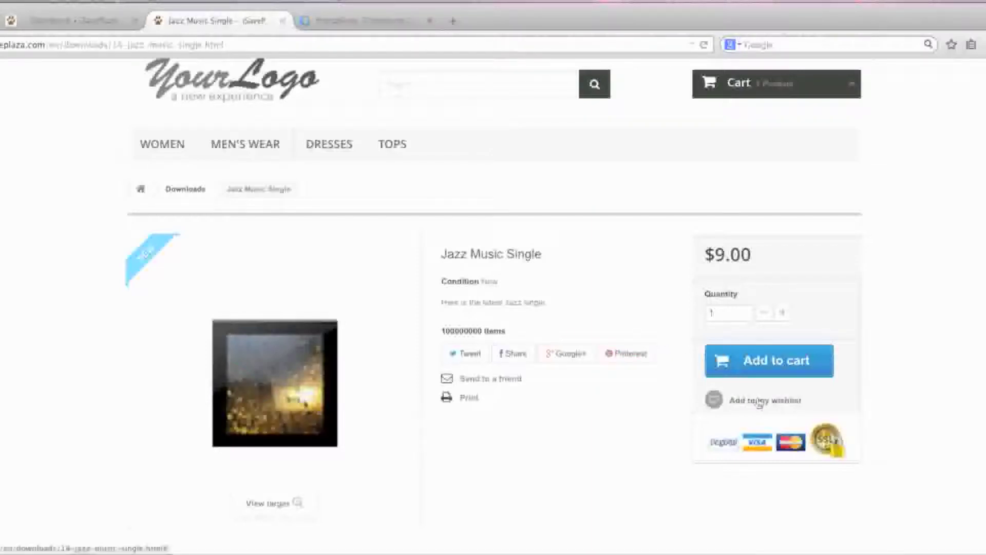
scroll(637, 391, up, 2)
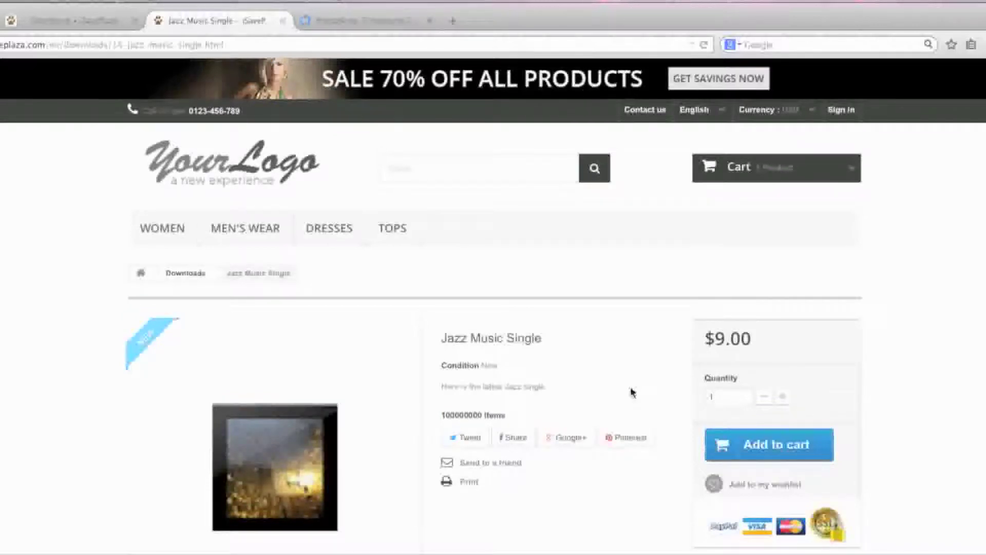
scroll(632, 392, down, 1)
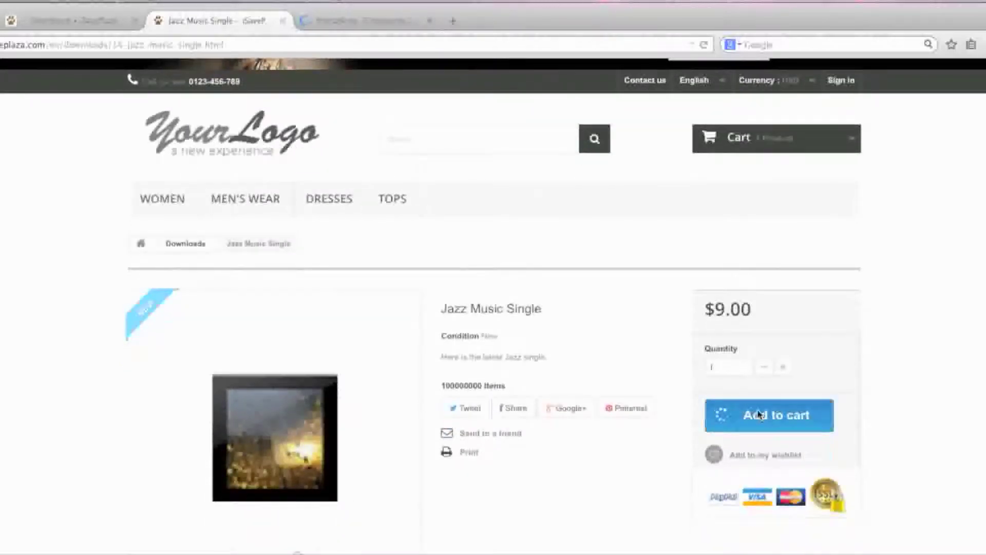
click(759, 415)
Step: Proceed to checkout and review the two-product cart totalling $40.00 with $7.00 shipping
click(702, 311)
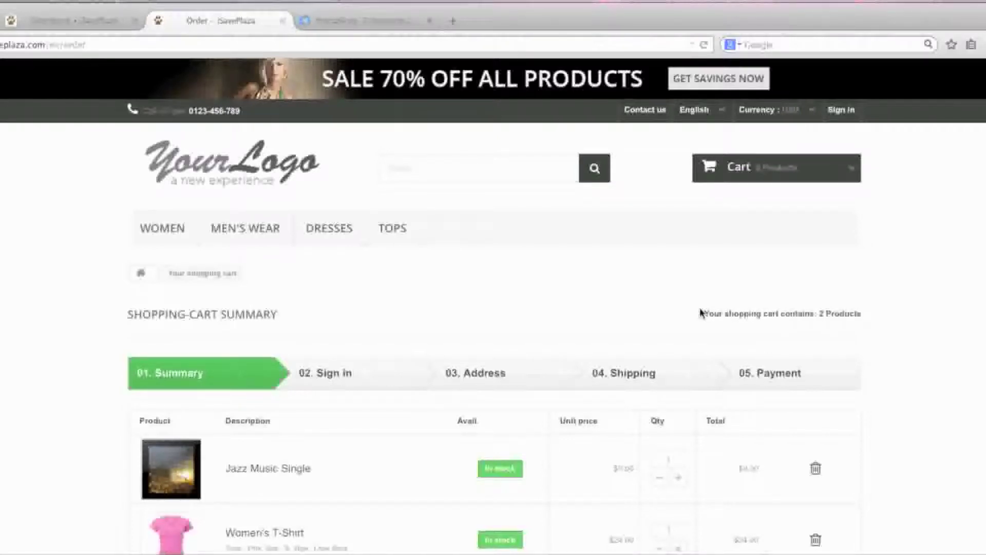
scroll(632, 367, down, 6)
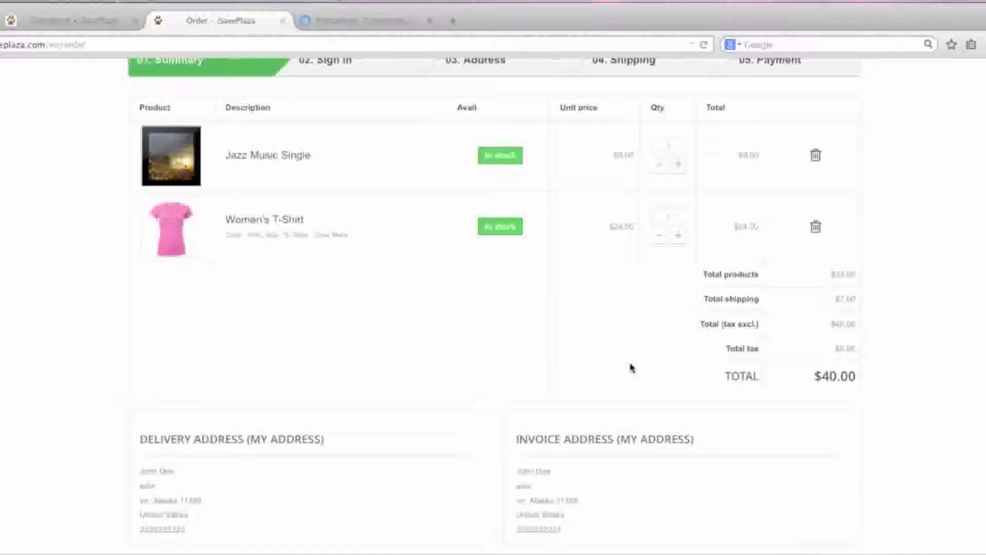
scroll(633, 379, down, 4)
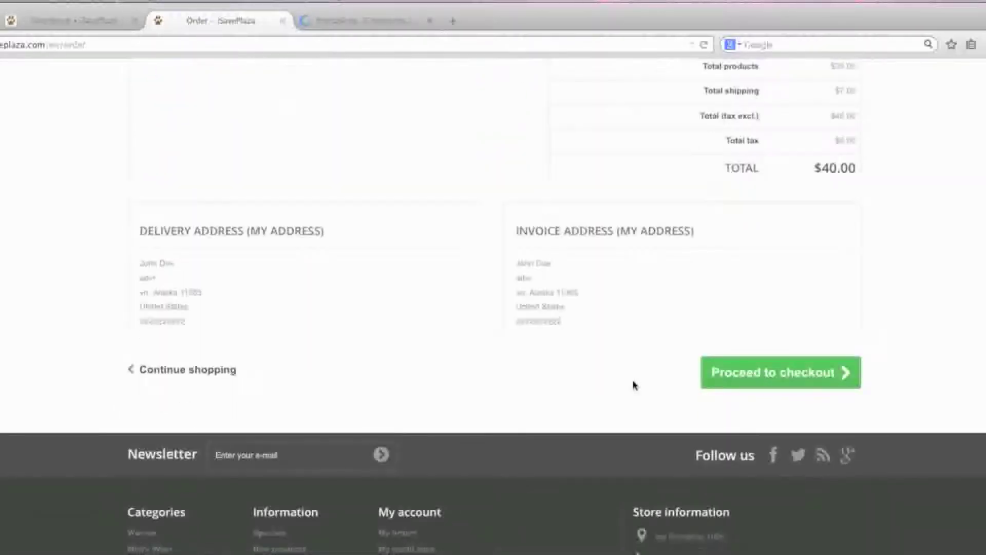
scroll(633, 380, up, 2)
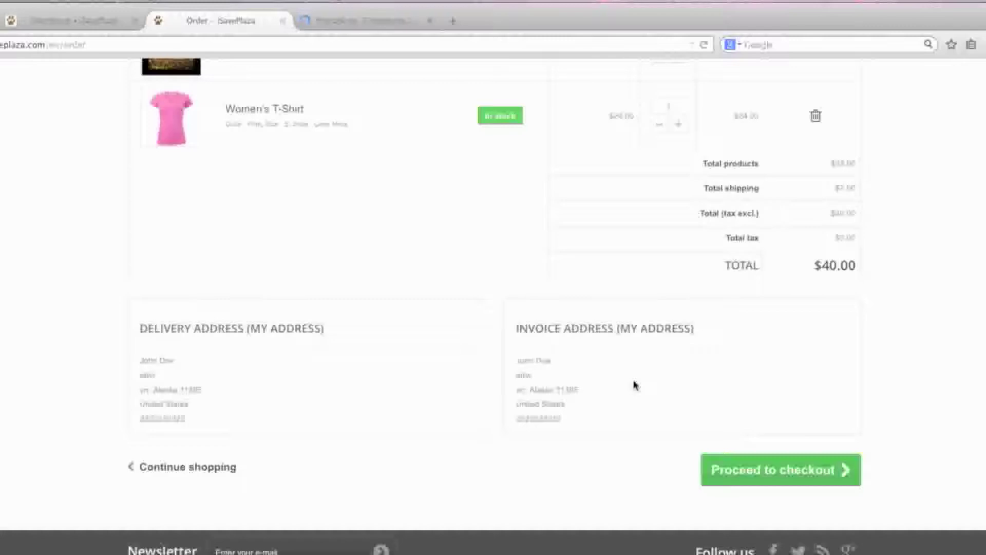
scroll(775, 465, up, 8)
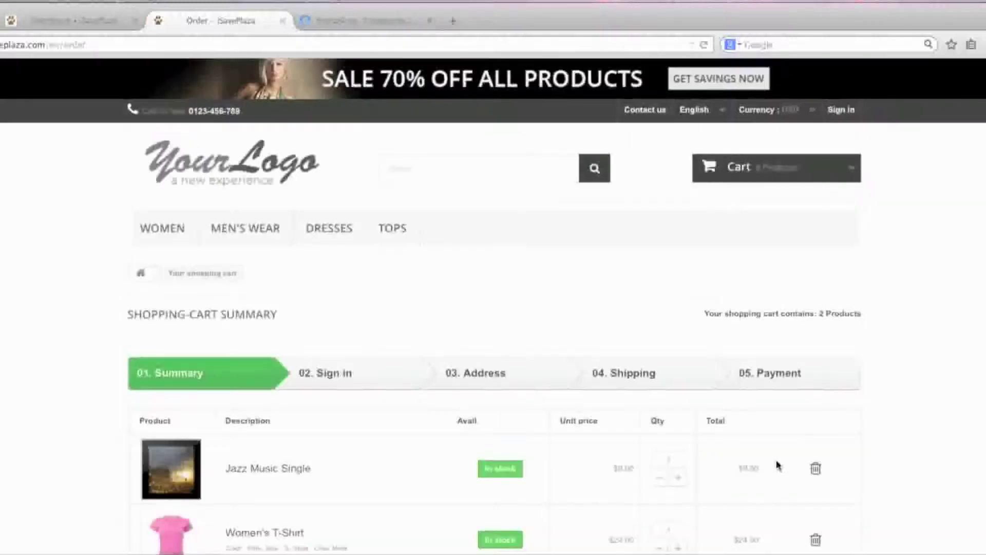
Step: Open the Nine West Women's Lucero Pump page from the Women category
click(157, 229)
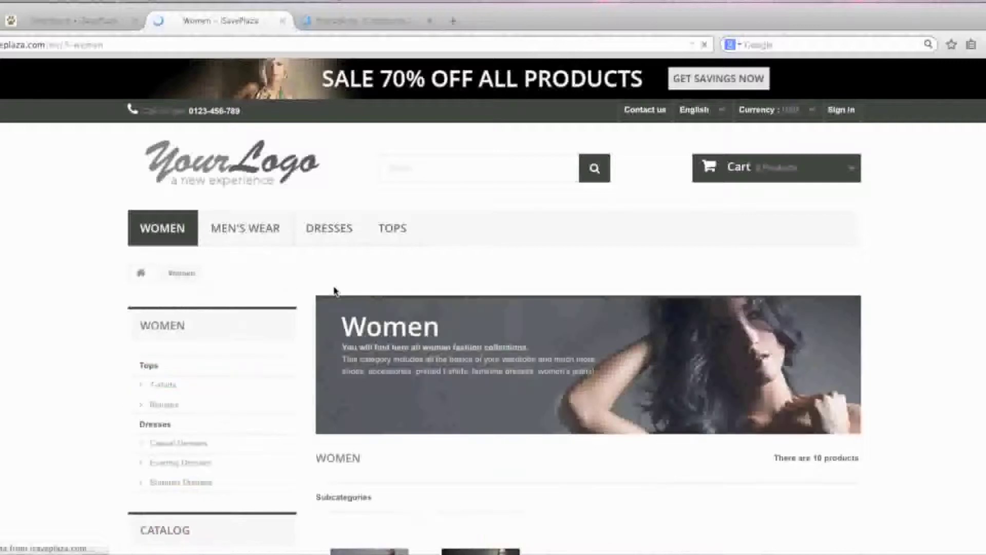
scroll(561, 345, down, 15)
click(521, 225)
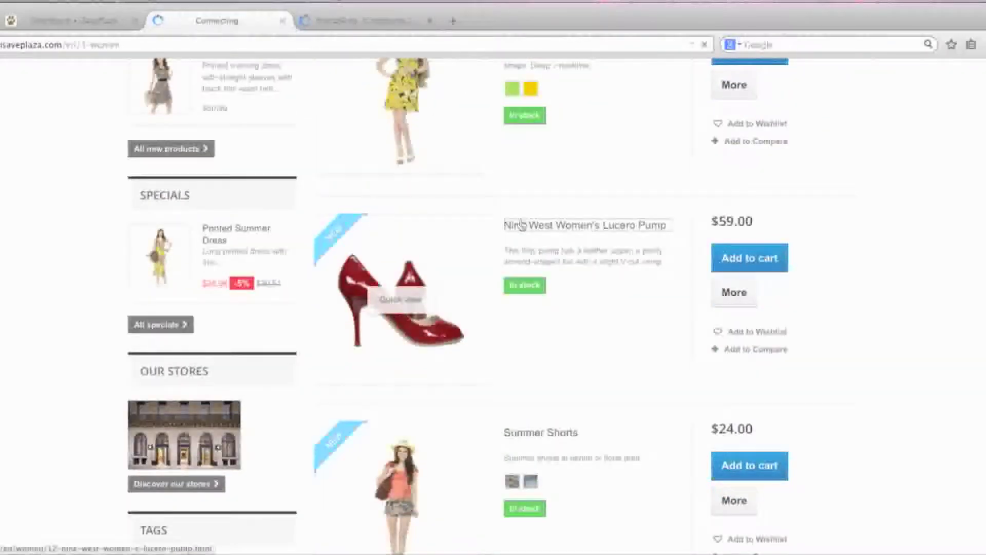
scroll(568, 370, down, 12)
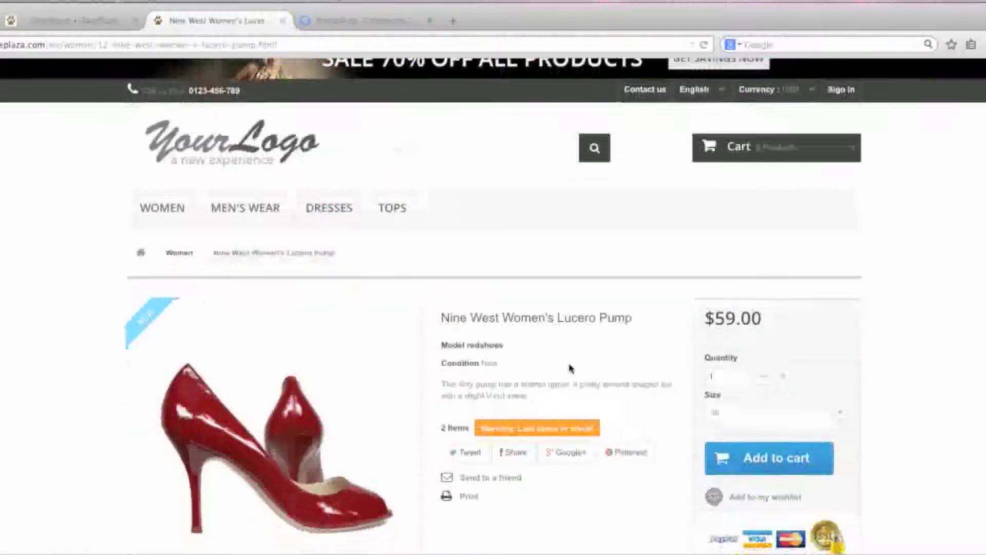
scroll(569, 368, down, 5)
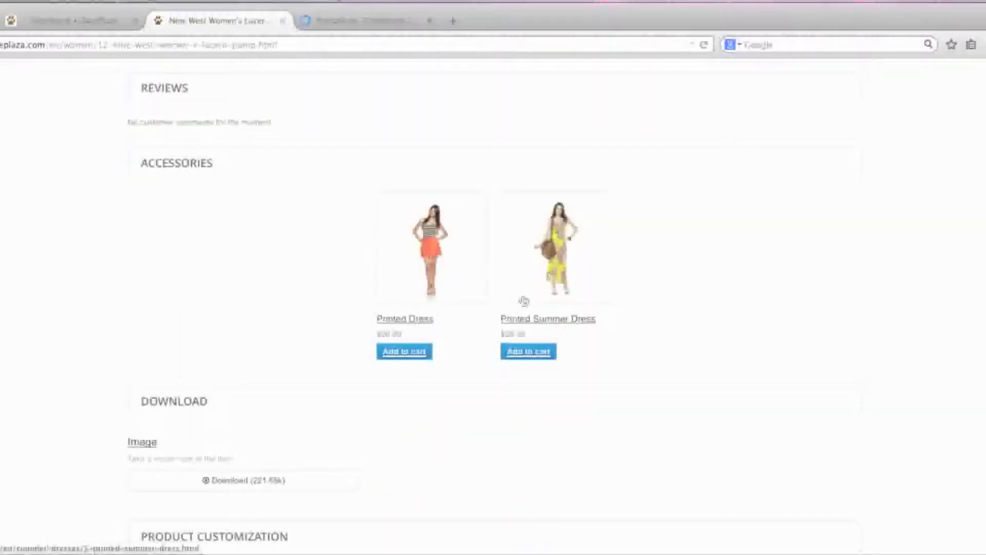
Step: Go back to the Women listing and open the Compare (2) comparison
key(alt+Left)
key(alt+Left)
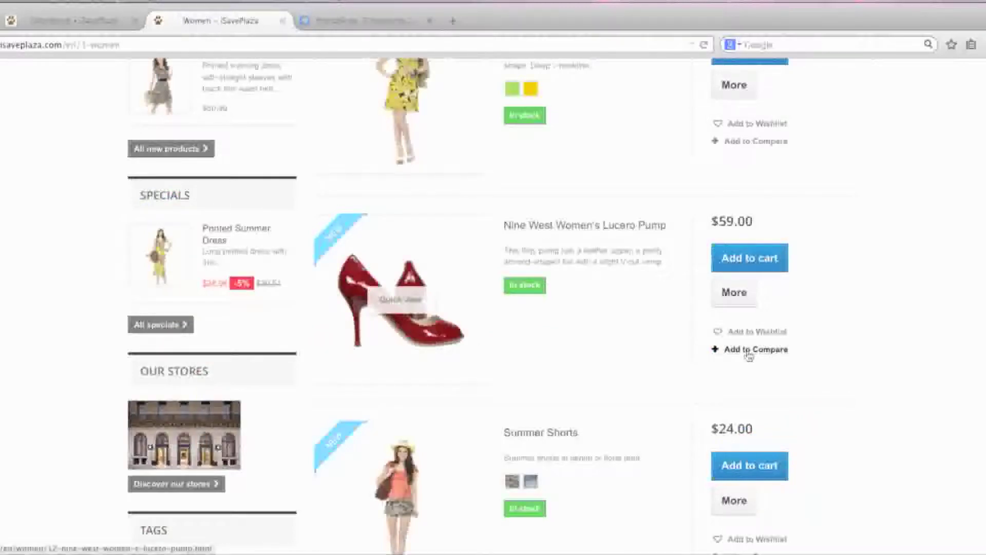
scroll(749, 356, down, 3)
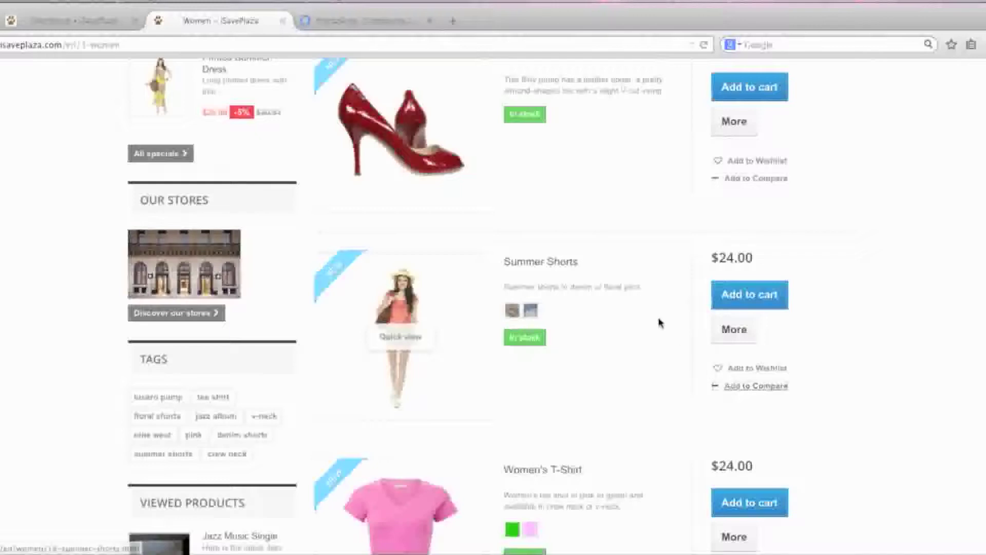
scroll(685, 345, up, 4)
scroll(685, 346, up, 15)
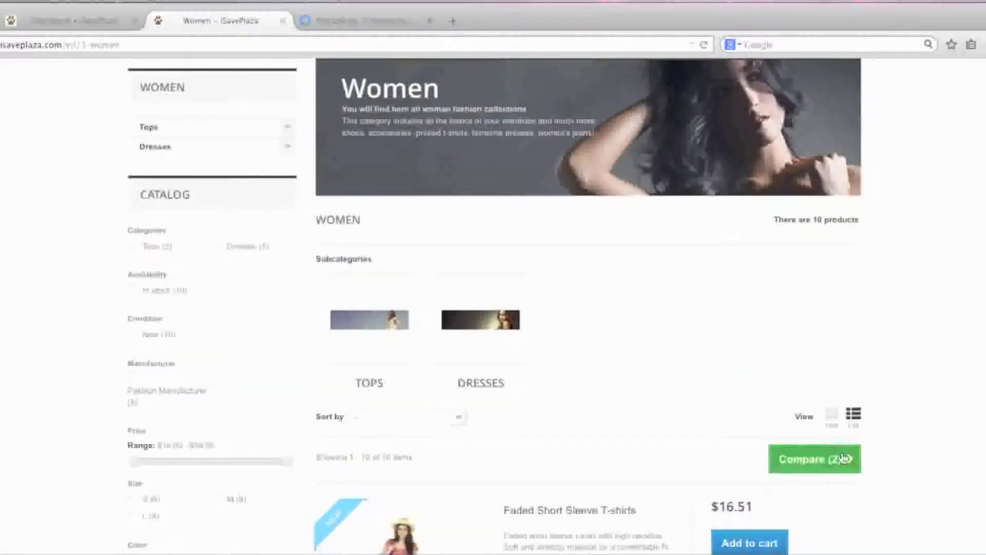
click(850, 458)
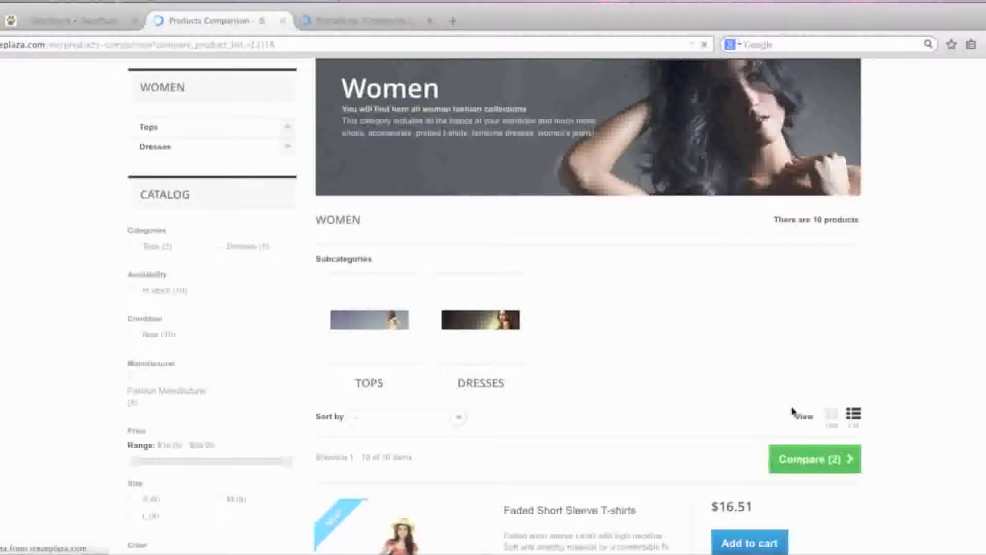
Step: Open Faded Short Sleeve T-shirts from Women, then switch to the back-office dashboard
scroll(984, 401, down, 7)
scroll(982, 401, down, 4)
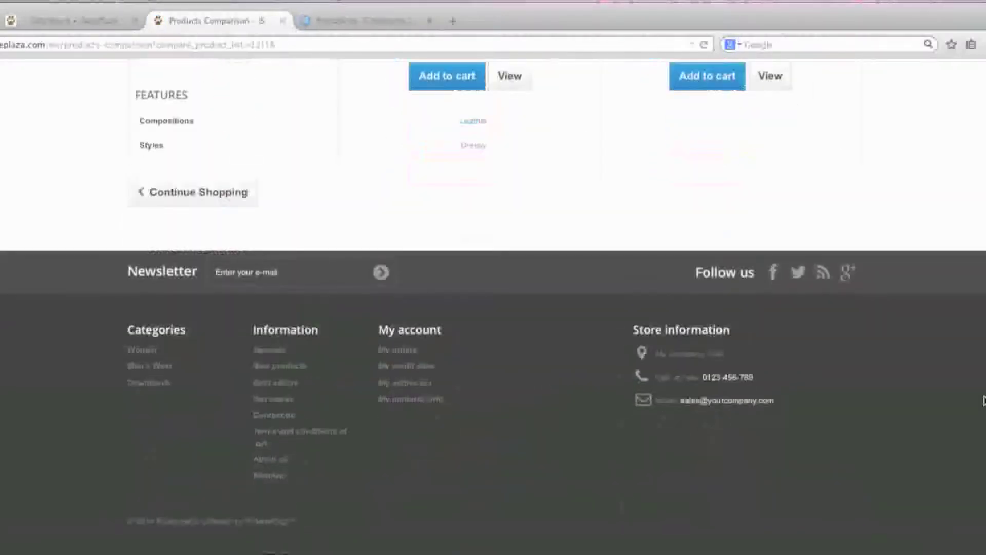
scroll(983, 401, up, 10)
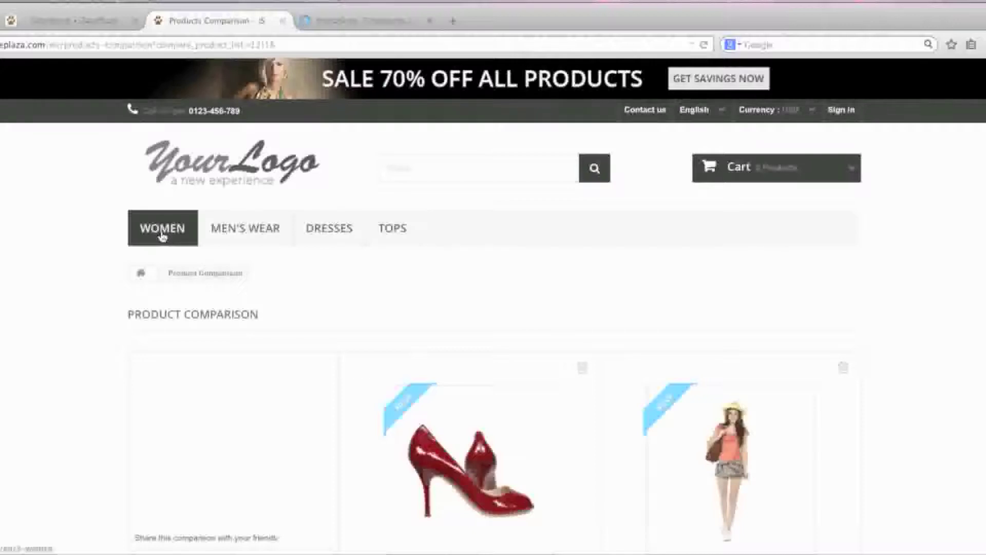
click(147, 230)
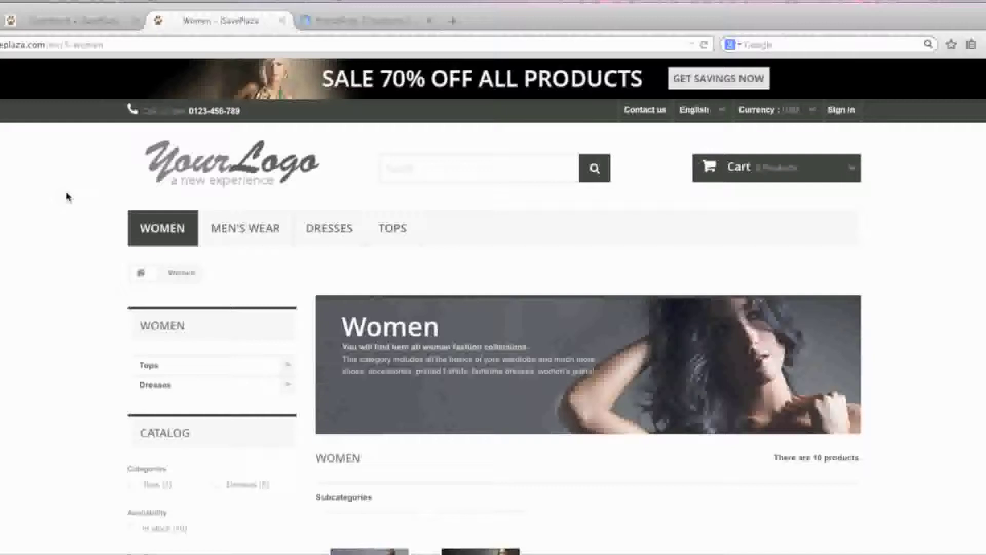
scroll(97, 255, down, 8)
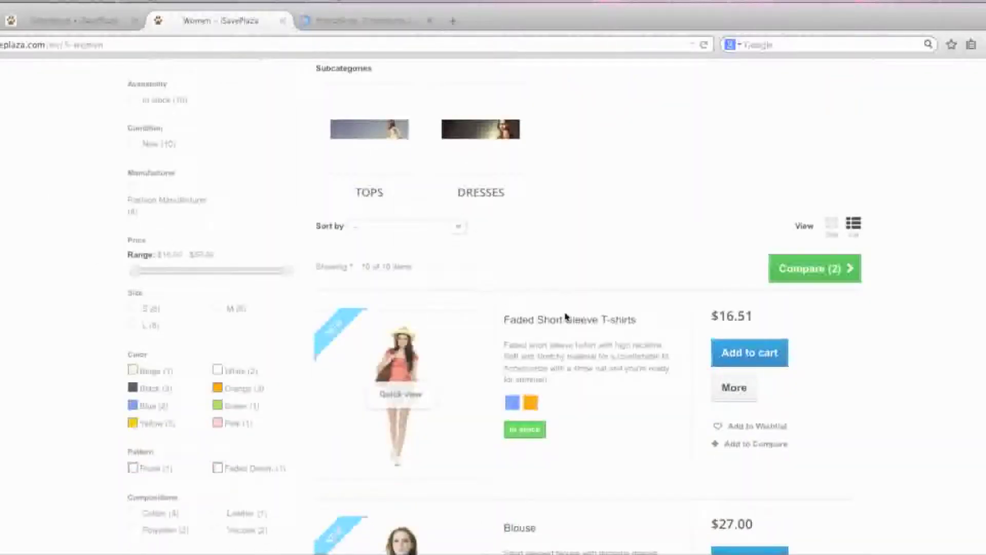
click(592, 321)
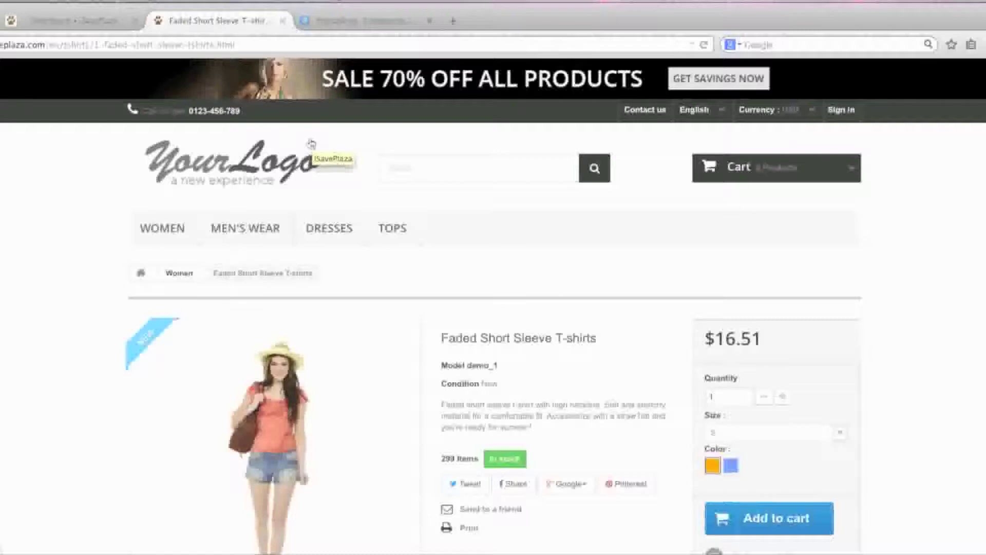
key(ctrl+Page_Up)
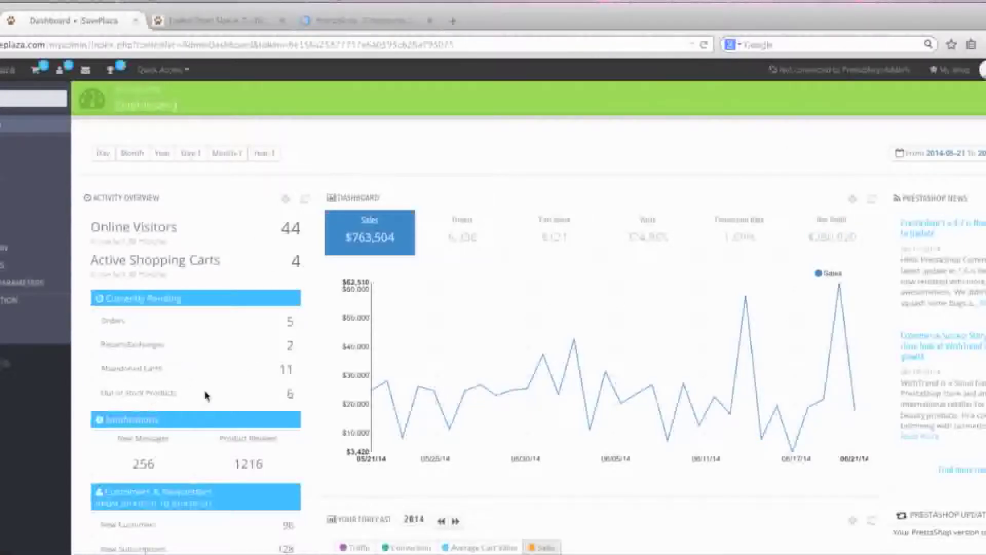
scroll(205, 396, down, 3)
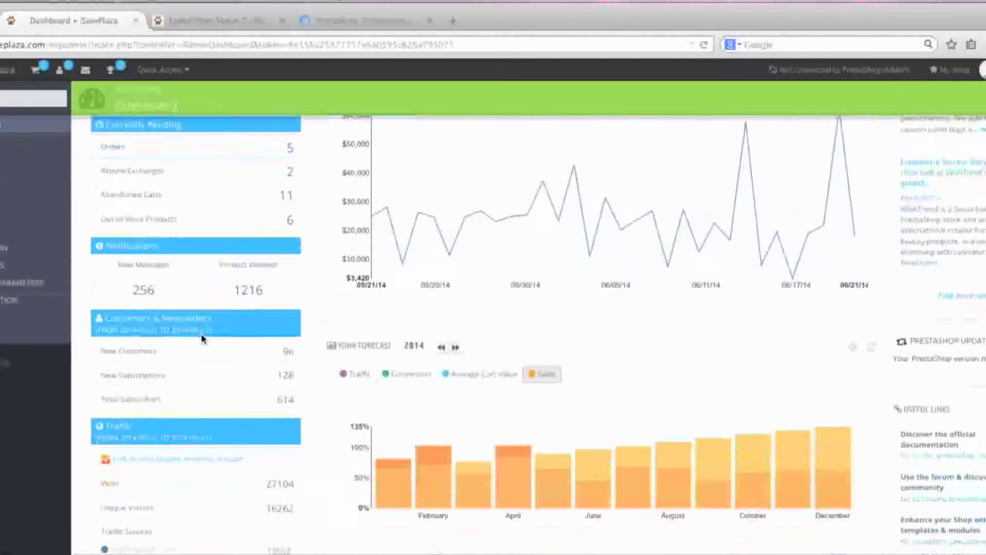
scroll(201, 338, down, 6)
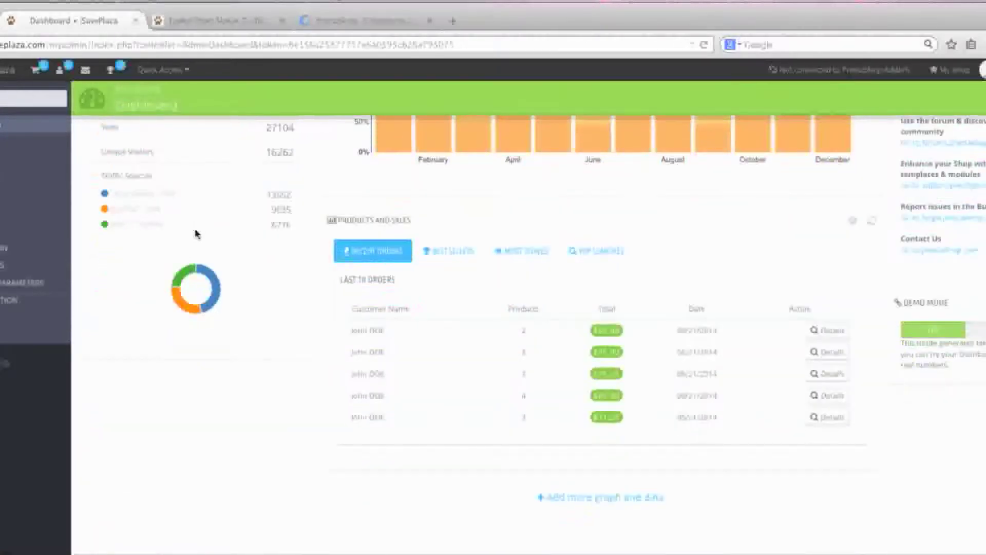
scroll(262, 323, up, 10)
mouse_move(38, 143)
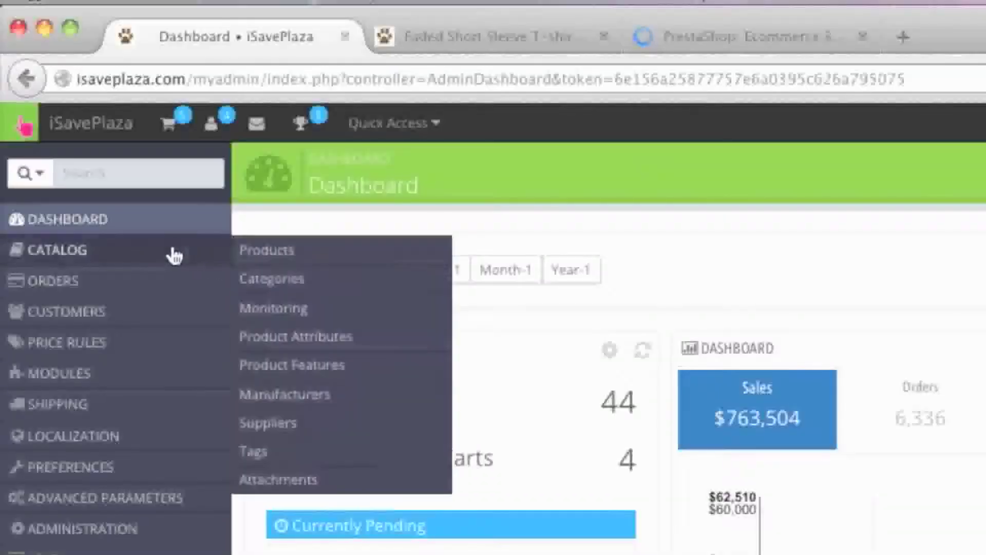
click(175, 255)
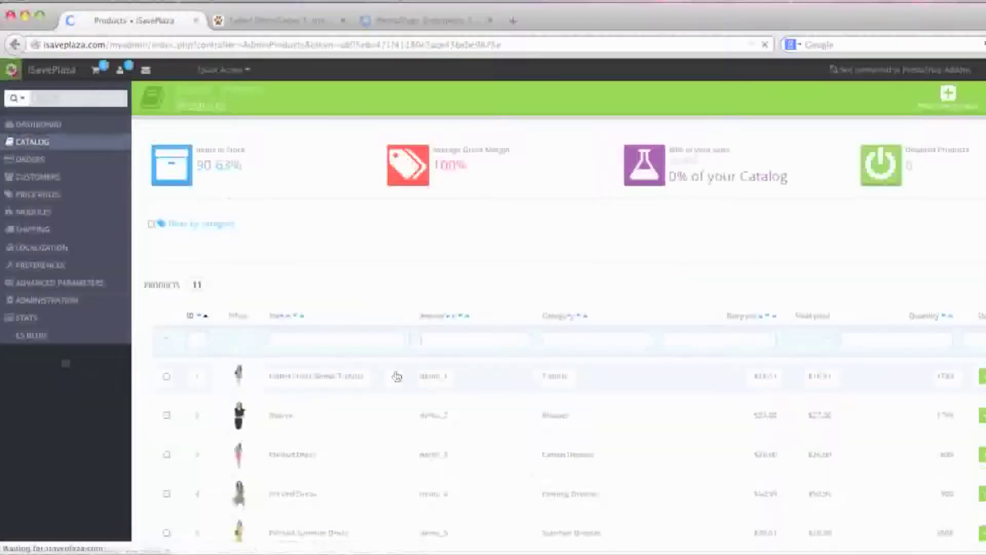
Step: Start a new product from the catalog's Products list with Add new product
scroll(396, 374, down, 4)
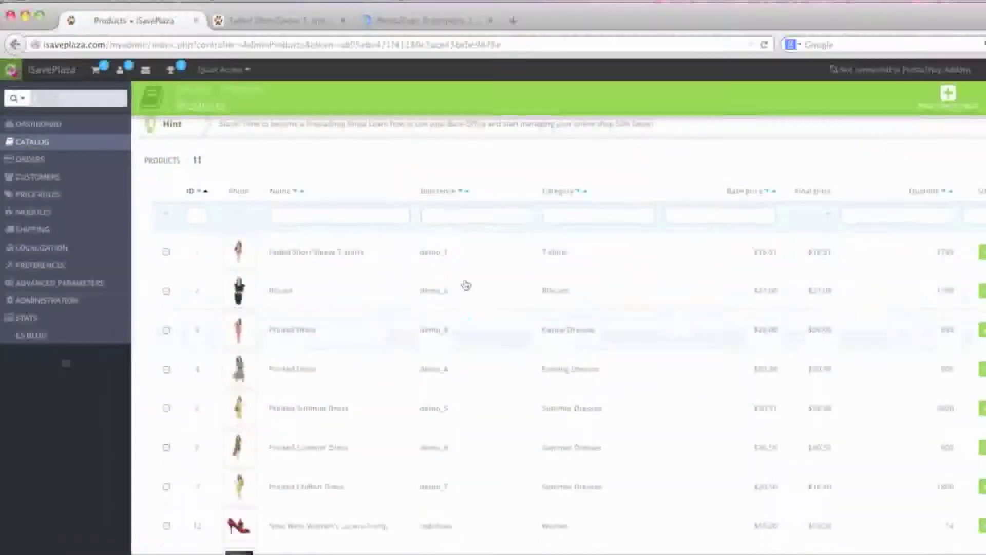
scroll(467, 308, up, 5)
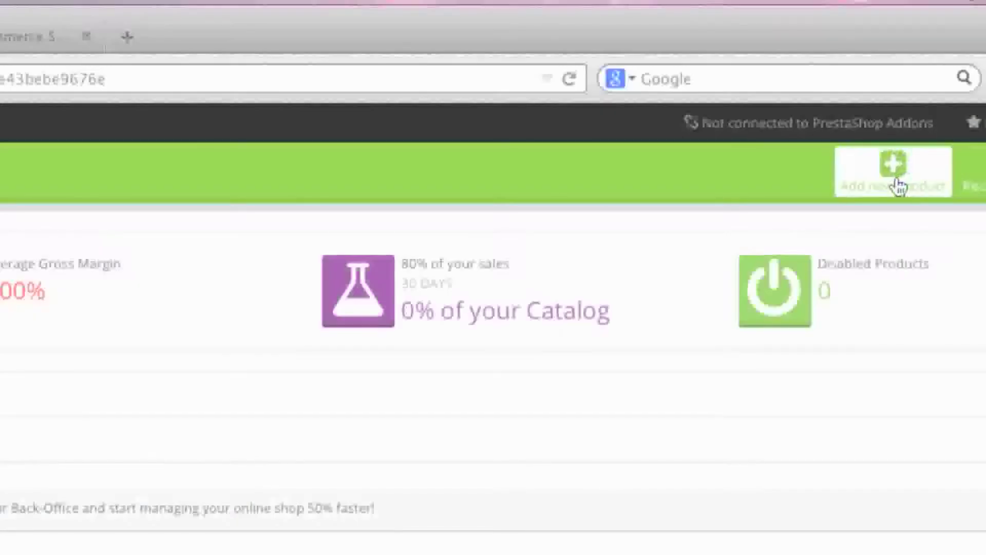
click(896, 186)
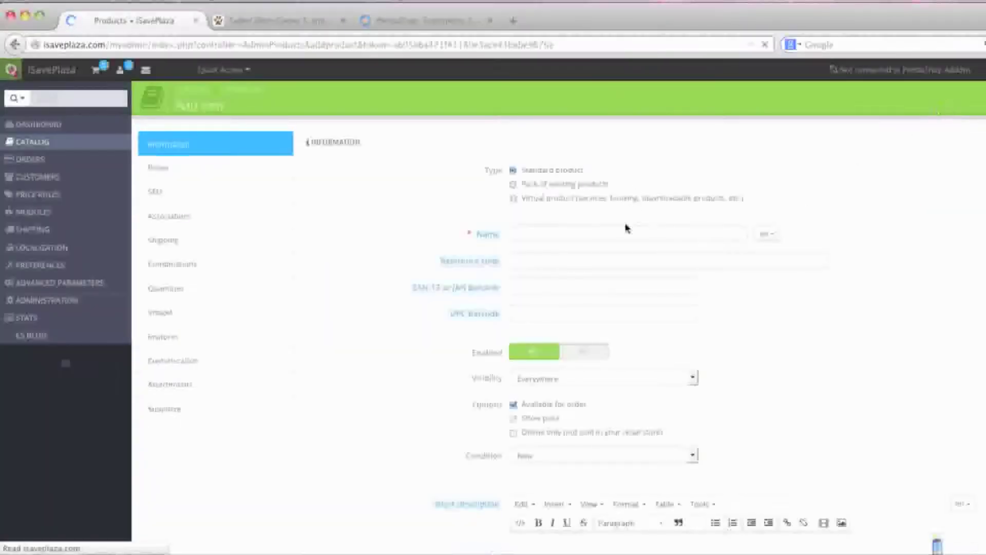
Step: Look over the catalog categories, then list the seven product attributes such as Shoes Size and Color
mouse_move(37, 141)
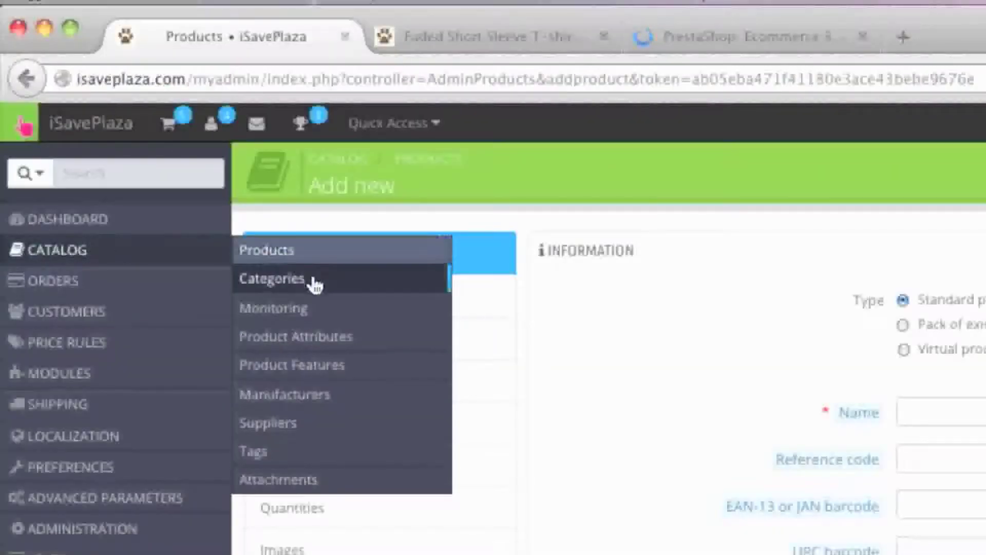
click(315, 284)
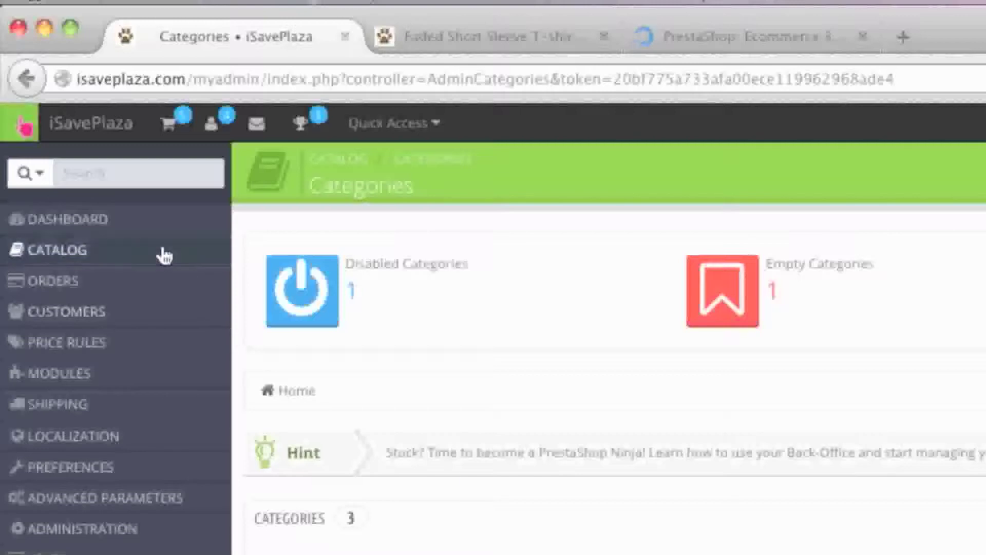
mouse_move(91, 142)
click(321, 342)
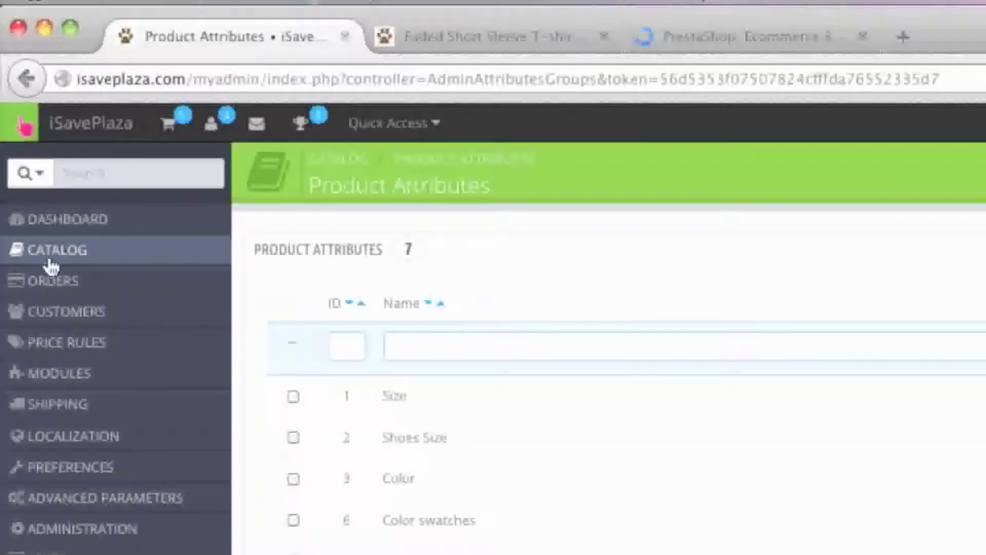
Step: Look over the Orders, Customers and Price Rules menus, then go to Modules
mouse_move(59, 143)
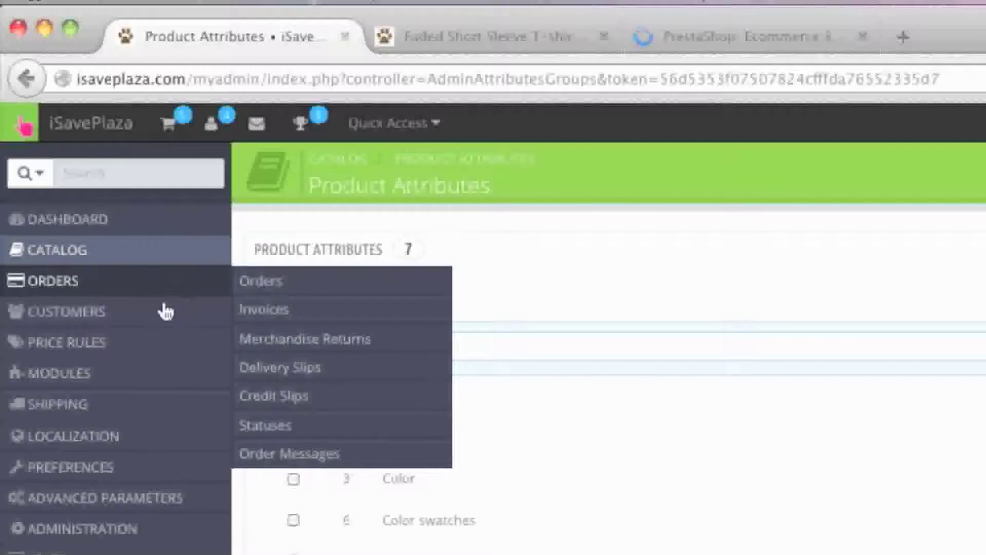
mouse_move(164, 317)
mouse_move(136, 356)
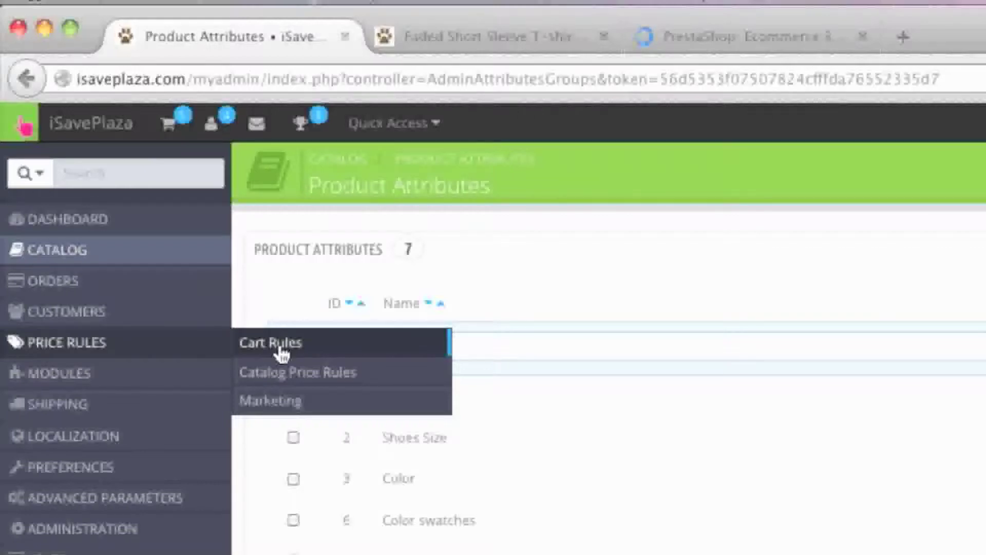
click(133, 386)
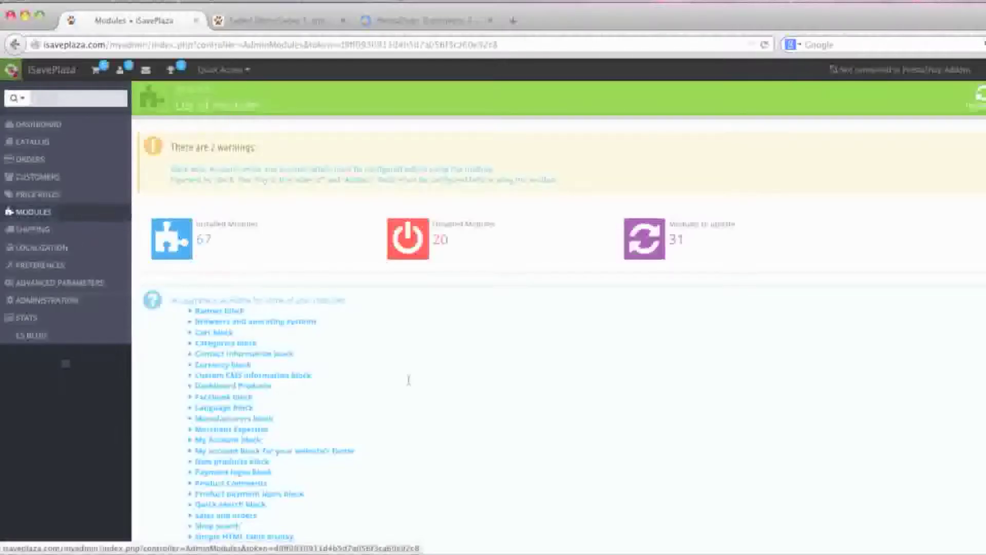
Step: Scroll down the Modules list through Front Office Features such as Currency, Facebook and Language blocks
scroll(445, 406, down, 10)
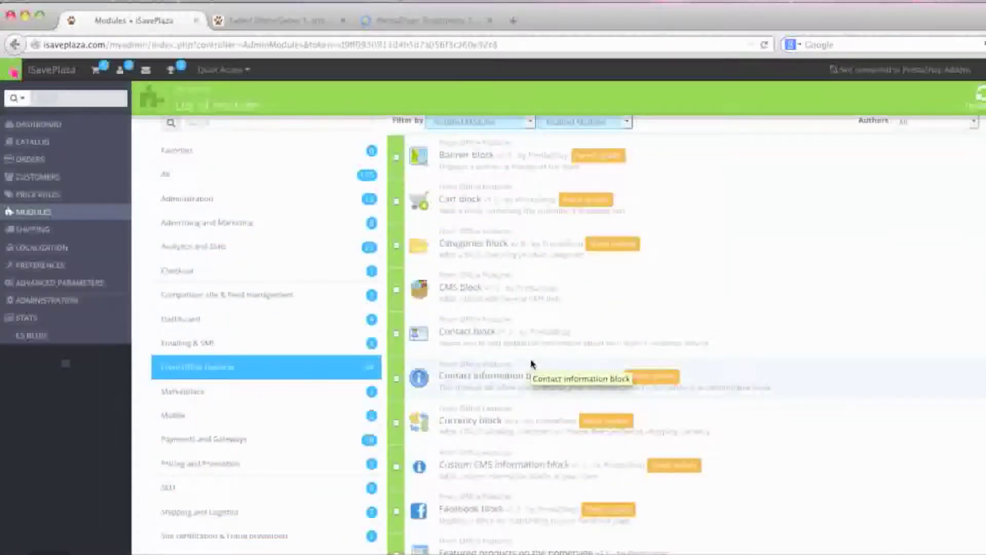
scroll(532, 364, down, 5)
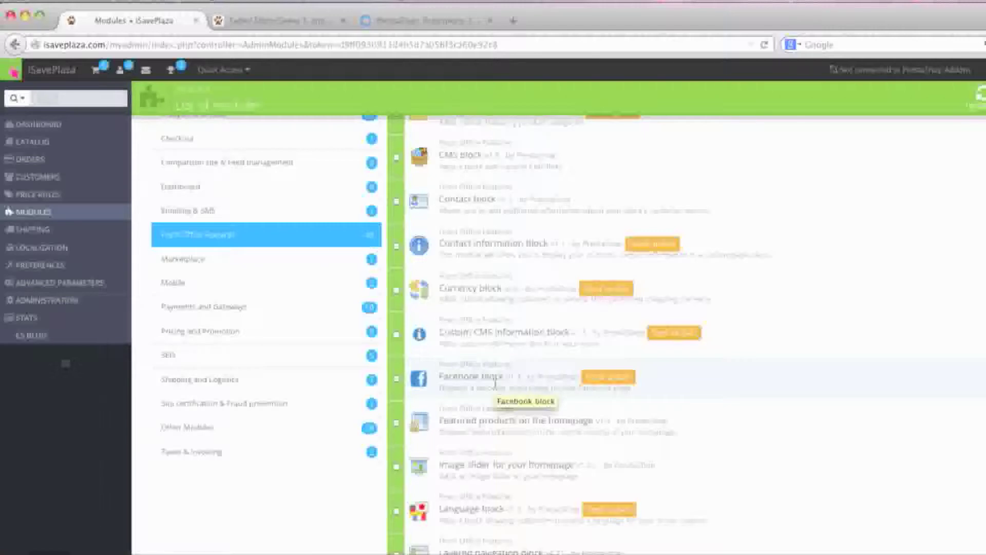
scroll(495, 384, down, 1)
scroll(493, 391, down, 1)
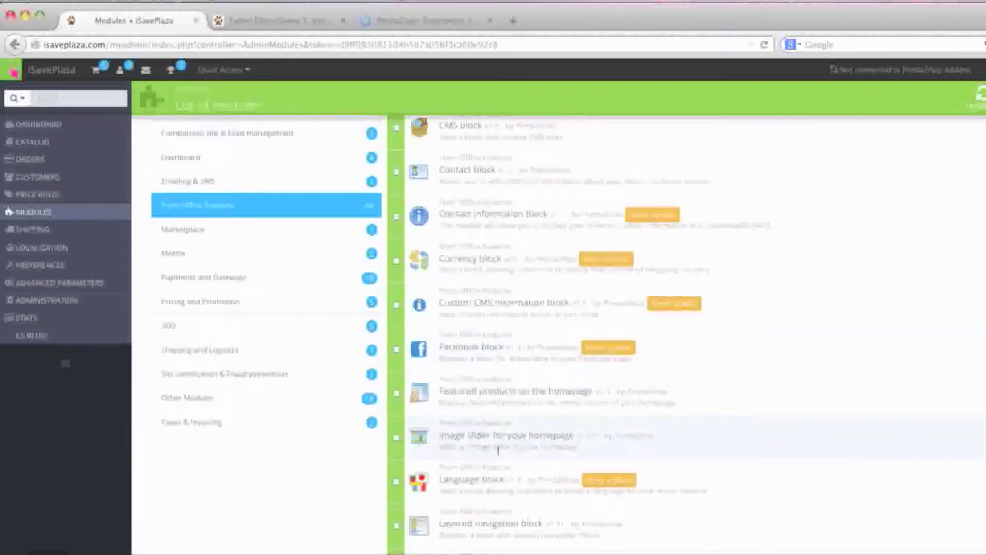
scroll(506, 447, down, 4)
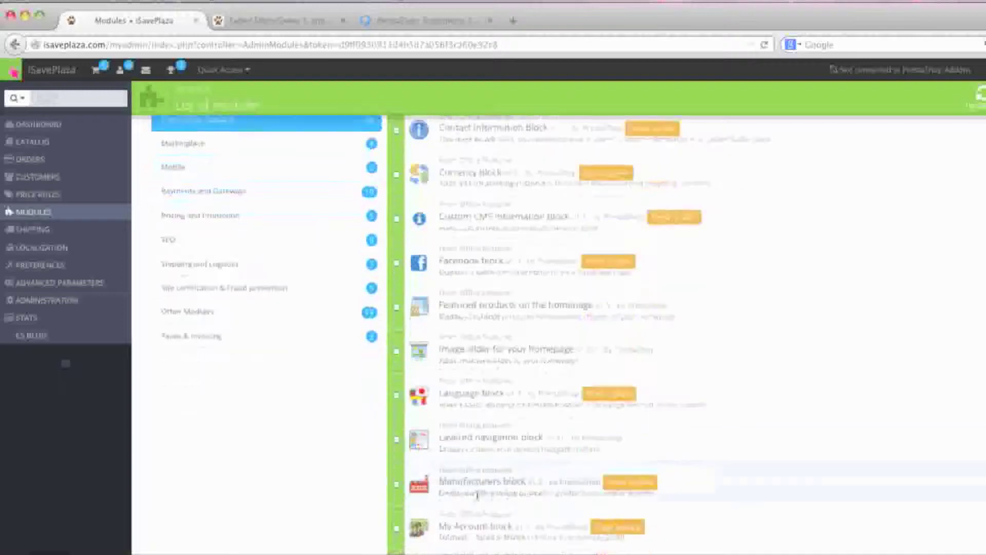
Step: Show the storefront's WOMEN category and scroll its products, then return to the back-office module list
click(277, 21)
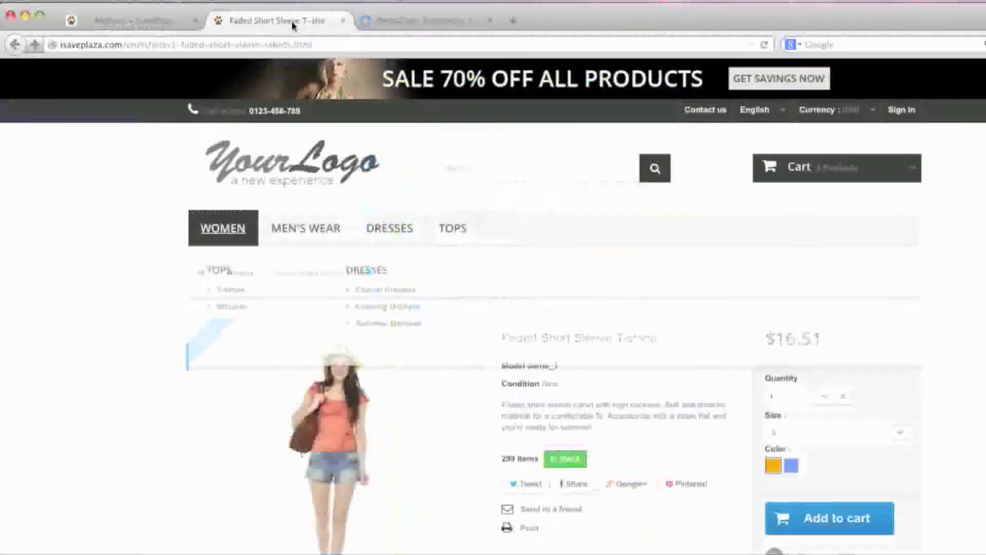
click(217, 227)
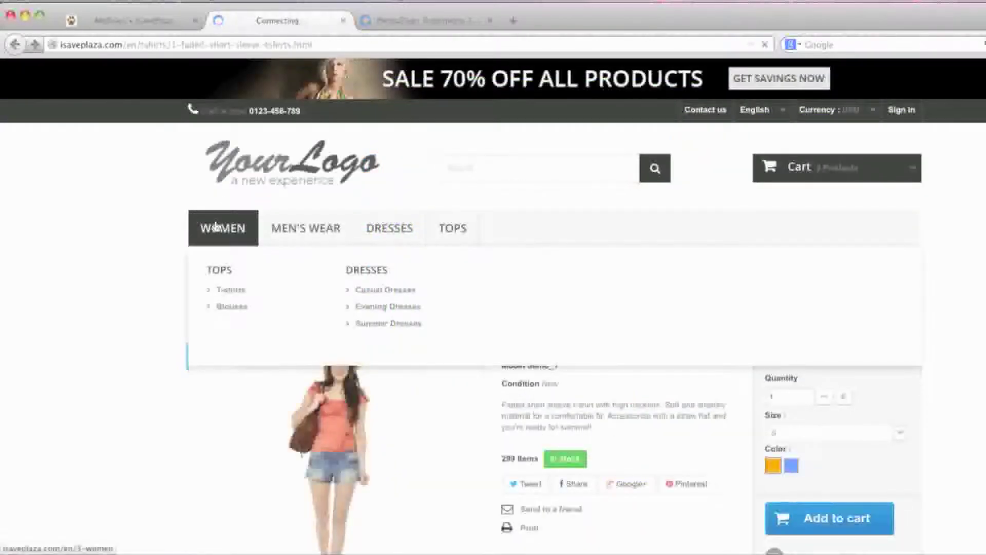
scroll(215, 229, down, 8)
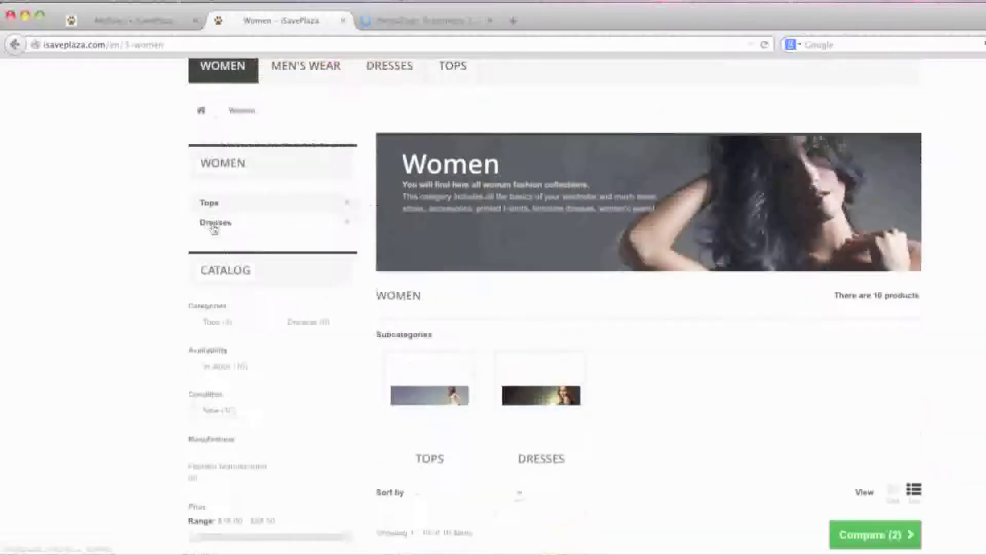
scroll(231, 277, down, 3)
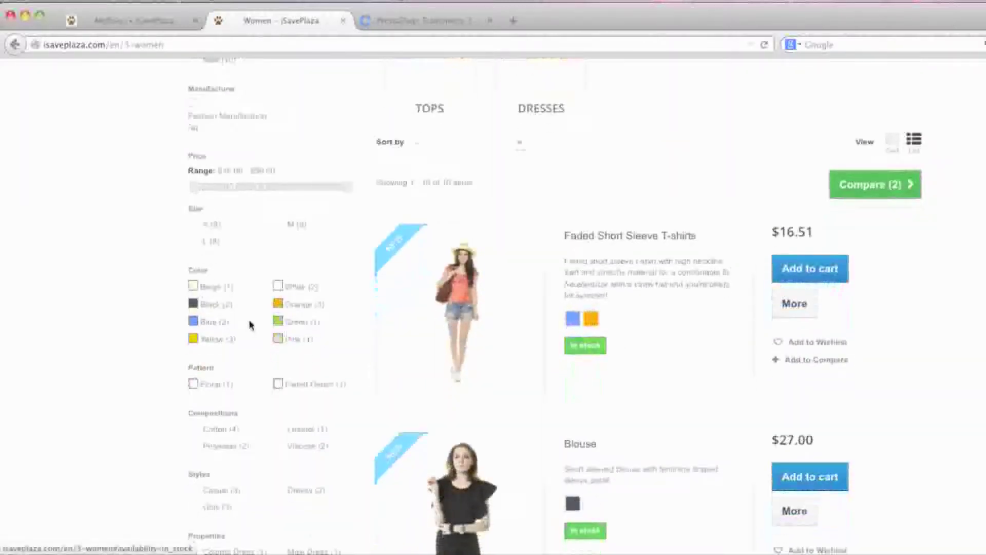
click(160, 20)
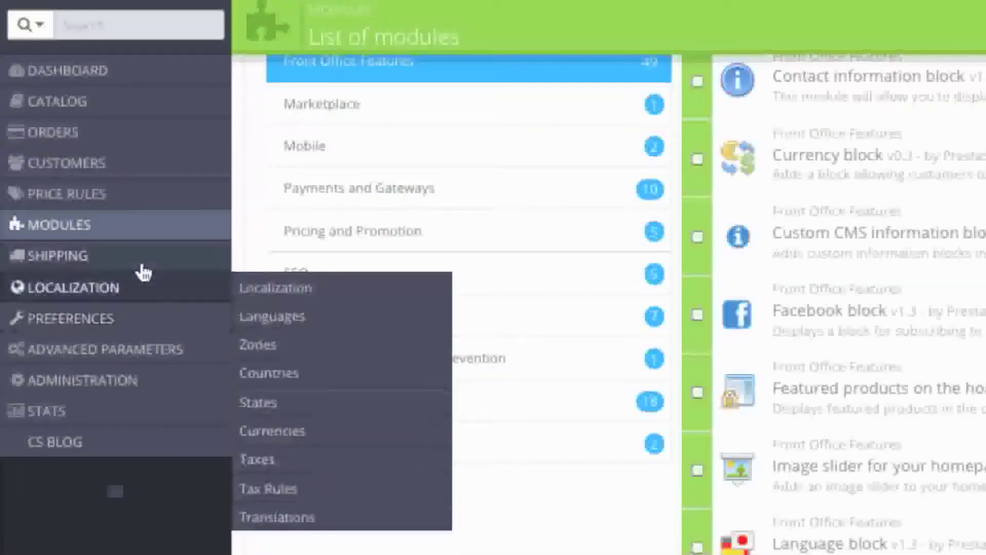
Step: Go to Localization and check the localization pack list, keeping Argentina selected
mouse_move(85, 236)
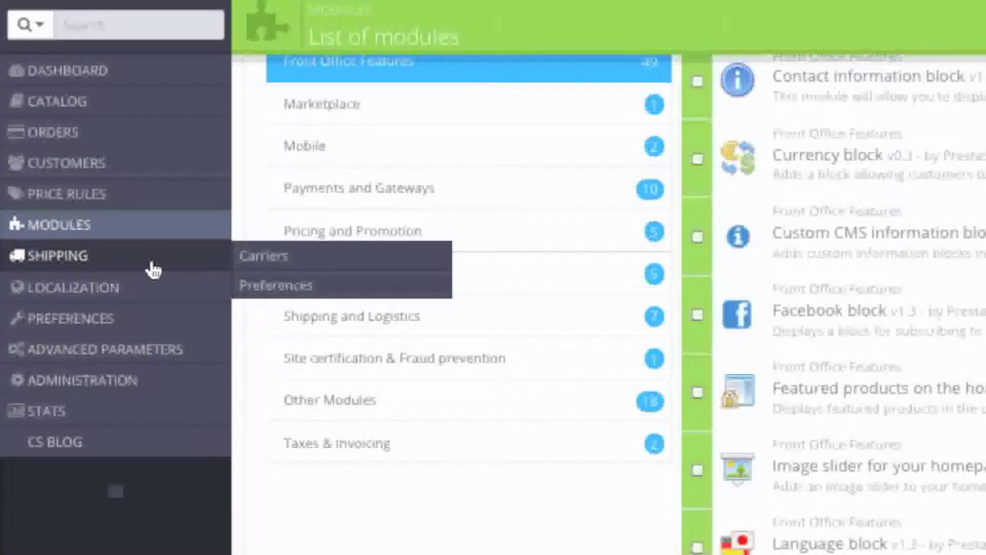
mouse_move(138, 302)
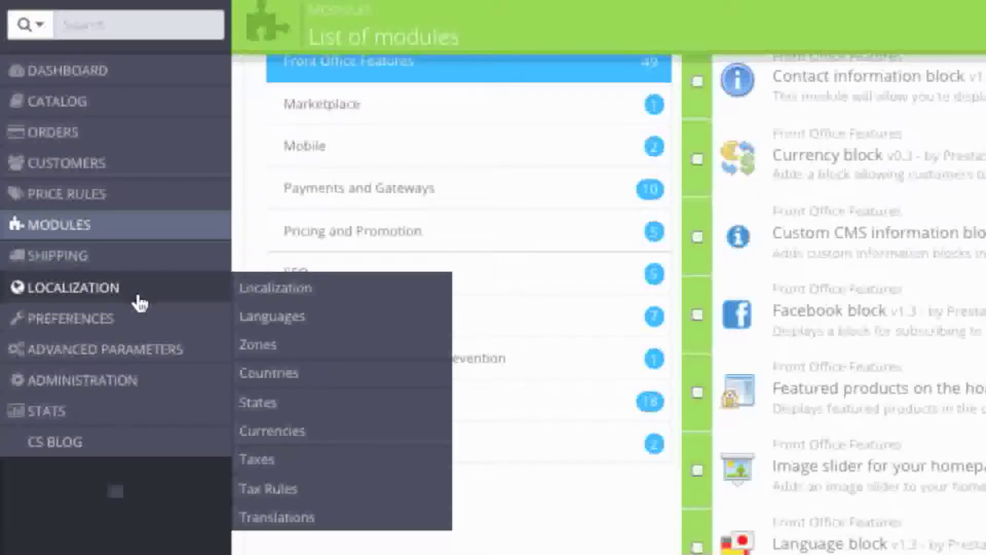
click(258, 296)
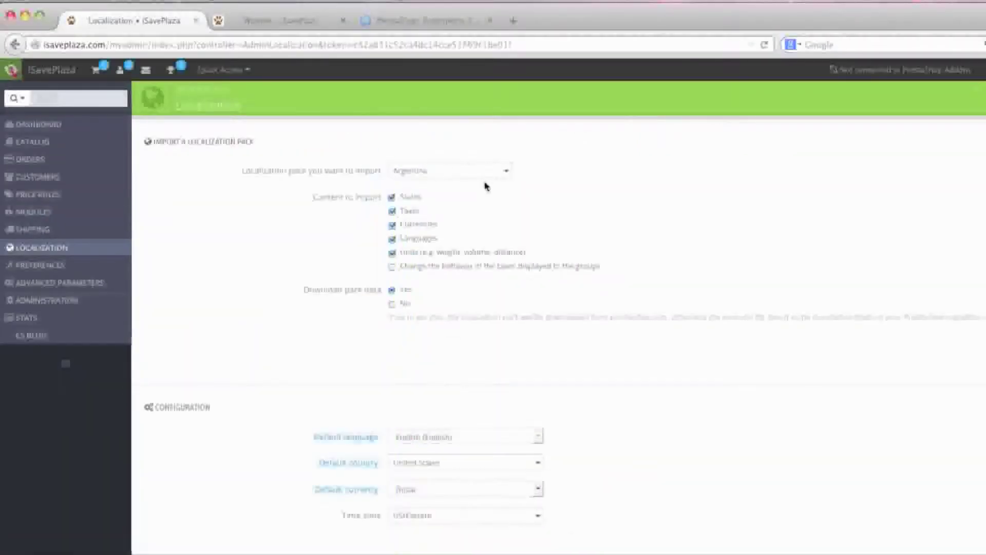
click(791, 153)
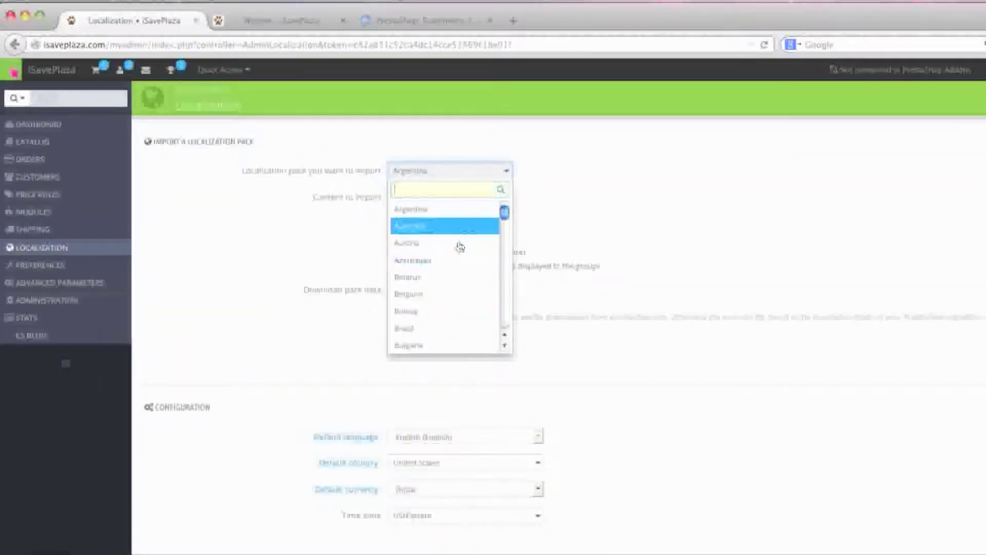
click(559, 207)
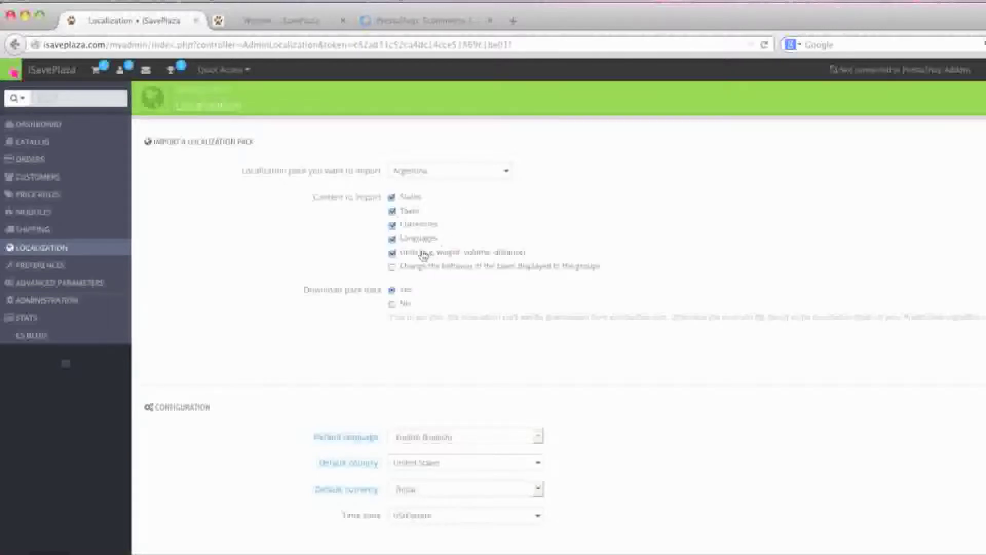
mouse_move(88, 270)
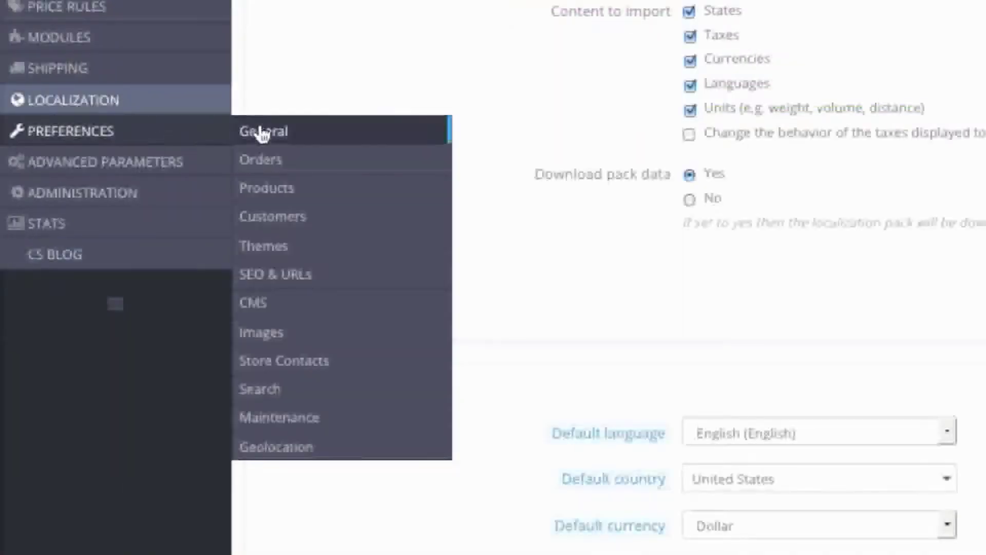
Step: Go to Preferences > General and review round mode, best sellers and Multistore settings
click(263, 132)
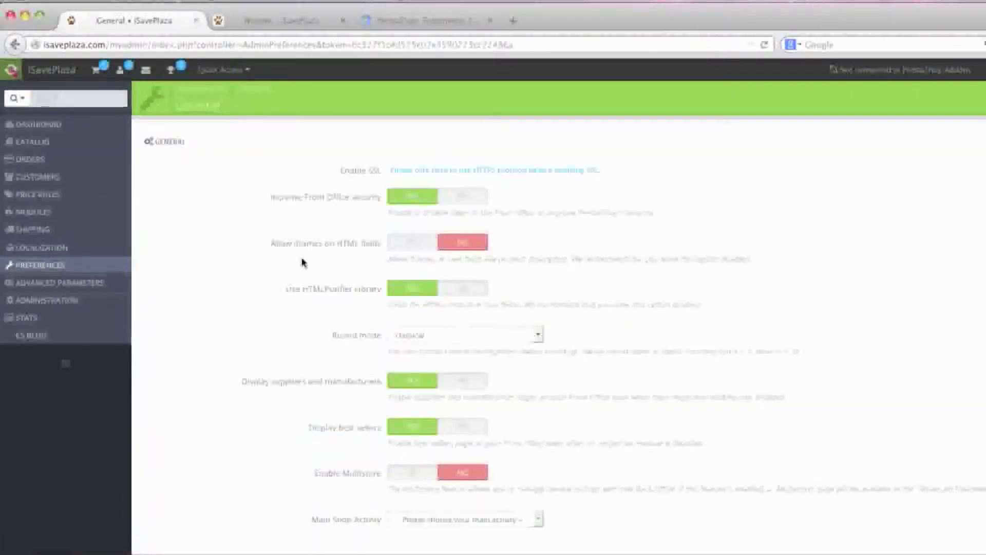
scroll(302, 263, down, 3)
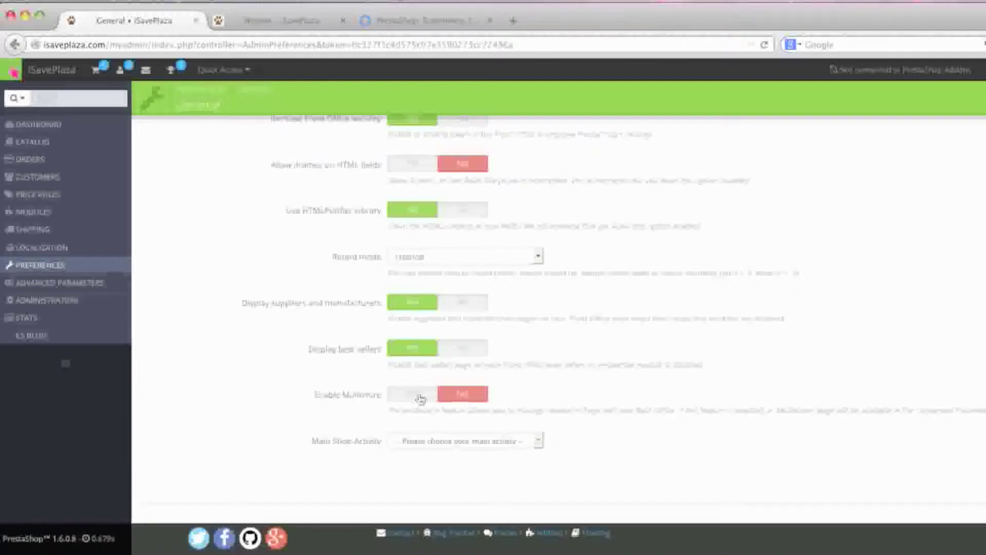
mouse_move(123, 272)
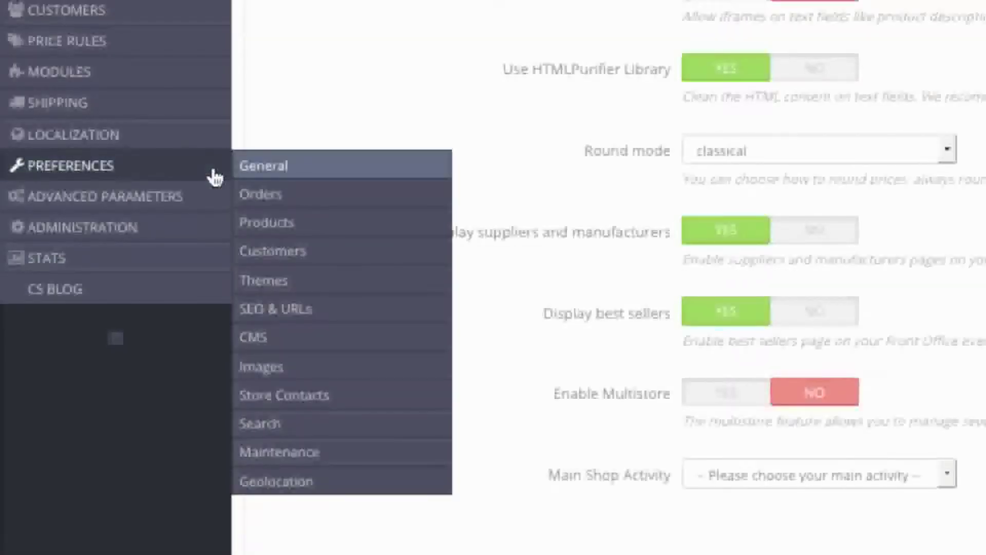
Step: View the default-bootstrap Themes page, then the SEO & URLs page listing 27 store pages
click(300, 293)
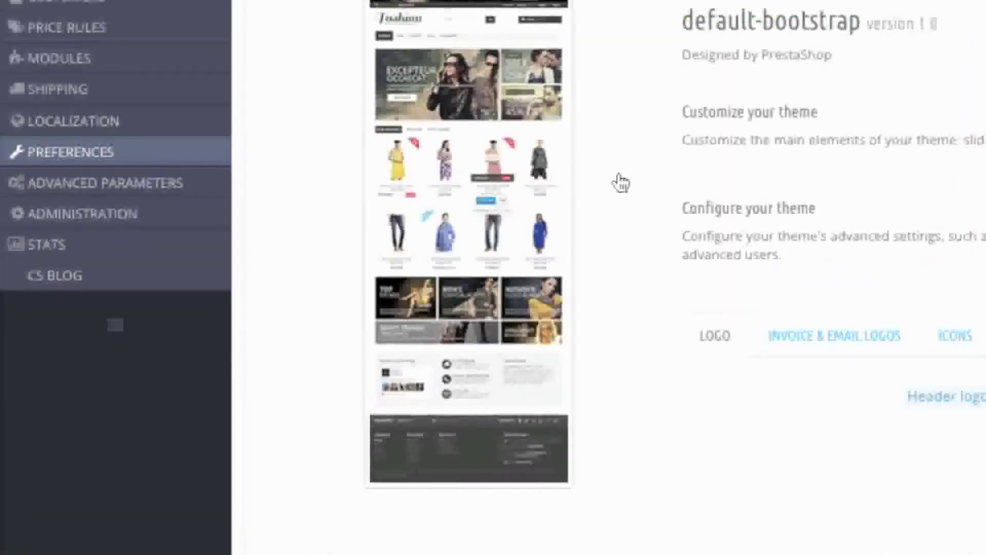
mouse_move(220, 154)
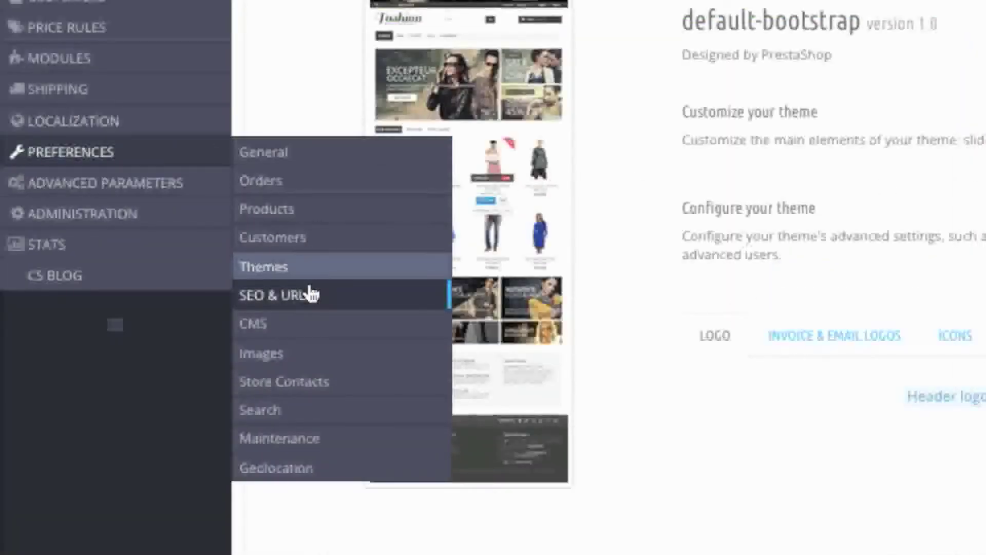
click(311, 294)
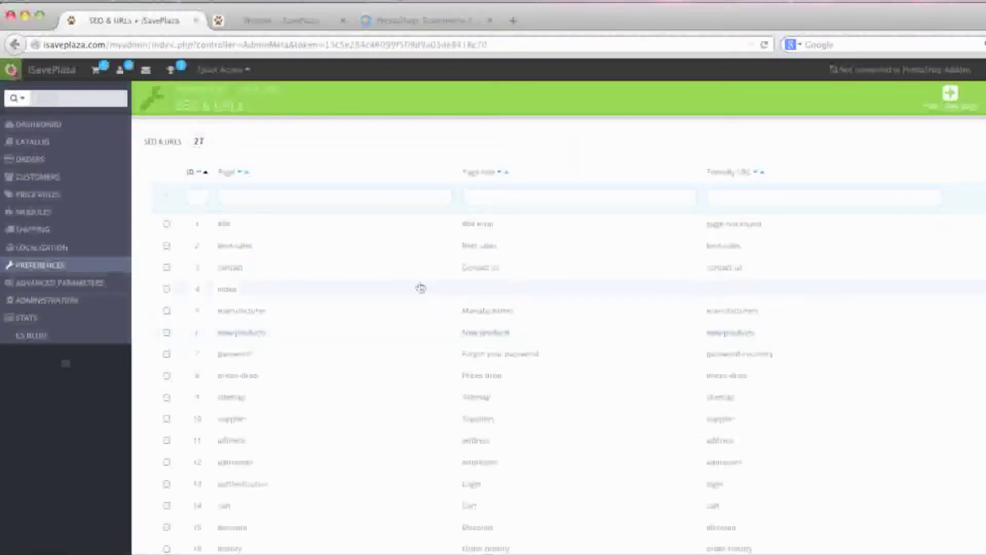
mouse_move(103, 267)
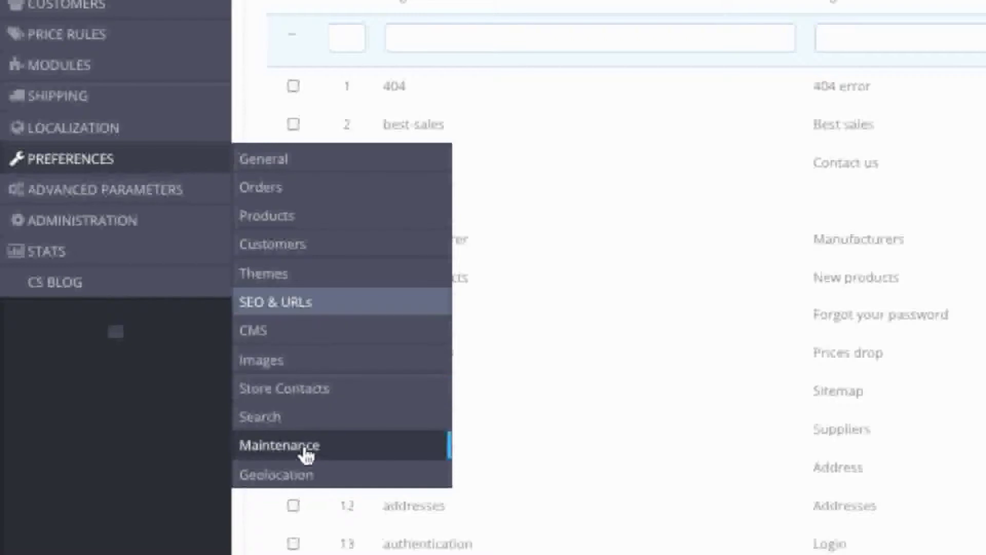
Step: After viewing Maintenance, set the Orders preference Order process type to One-page checkout
click(307, 454)
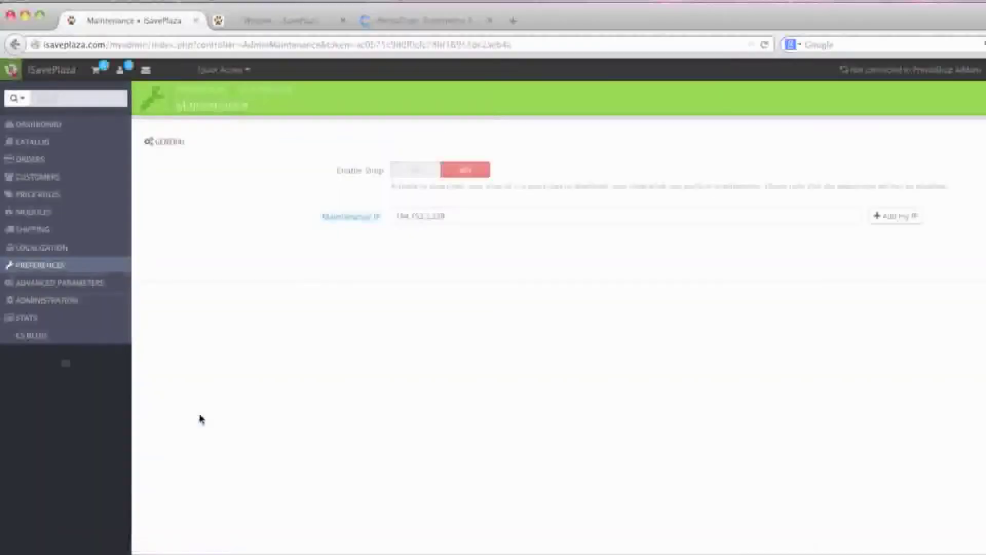
mouse_move(88, 266)
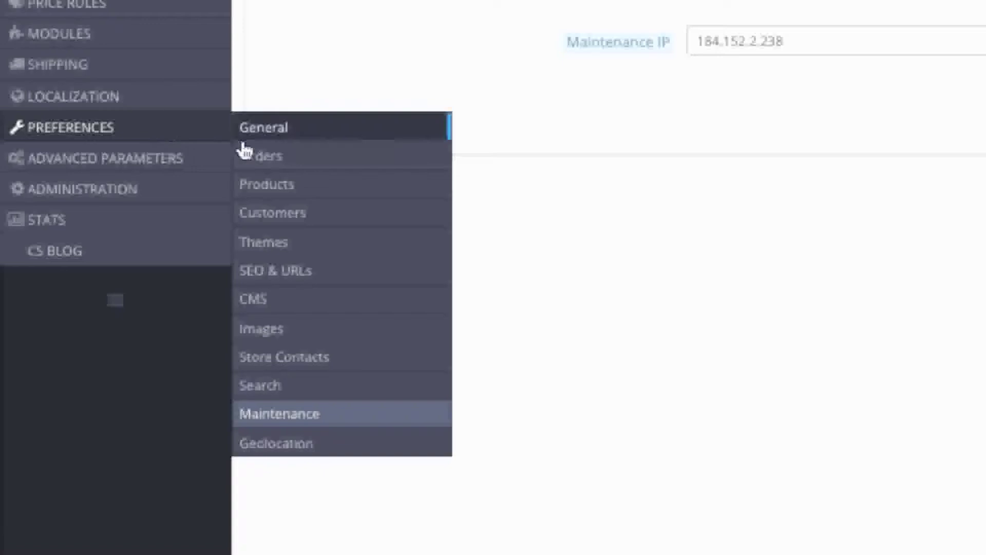
click(264, 162)
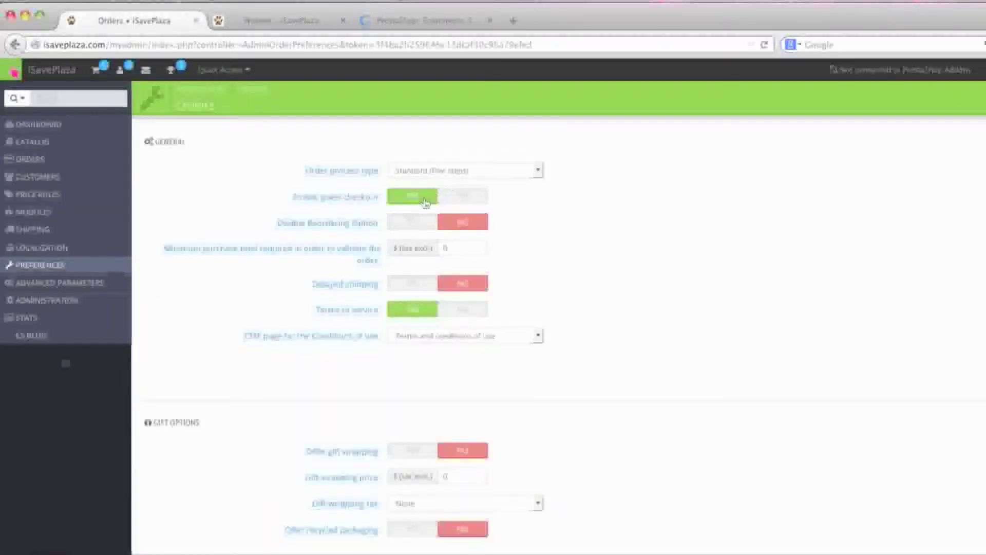
click(482, 171)
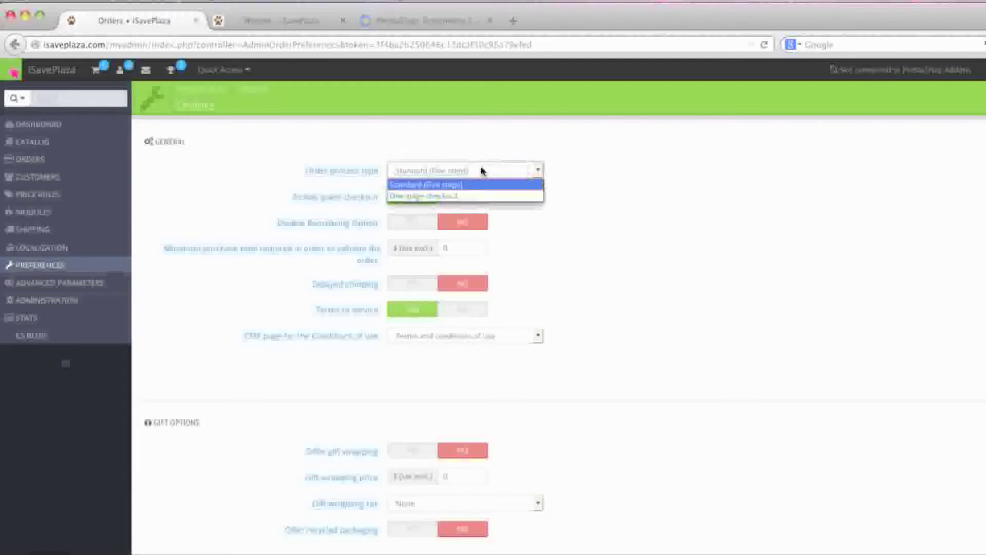
click(473, 197)
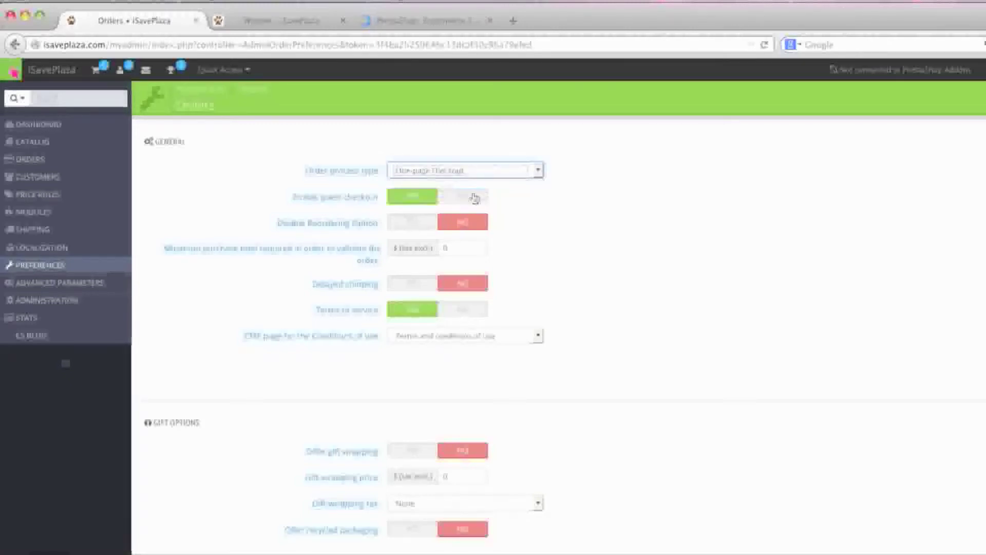
click(281, 21)
Step: Check out the cart and scroll the single-page order form with guest checkout and delivery options
scroll(816, 206, up, 9)
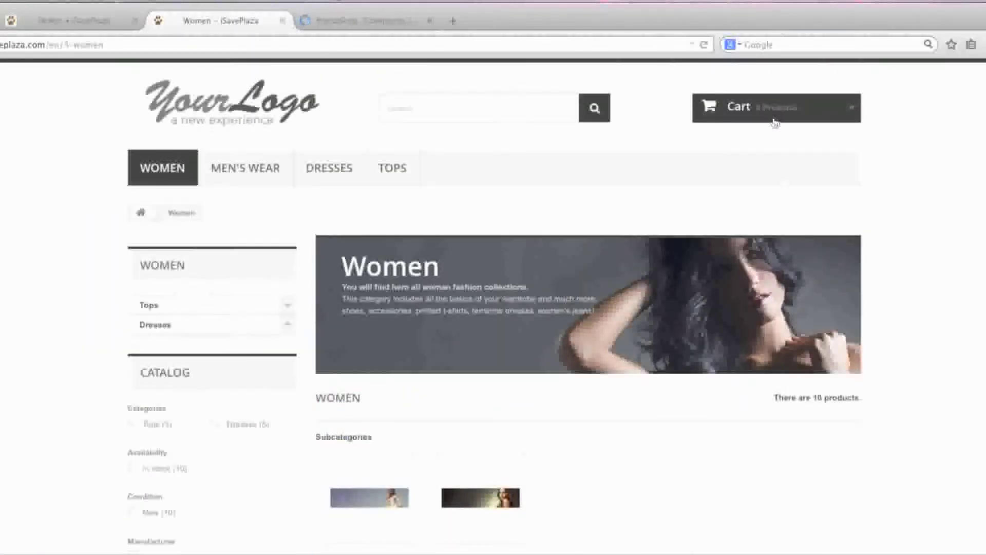
mouse_move(776, 123)
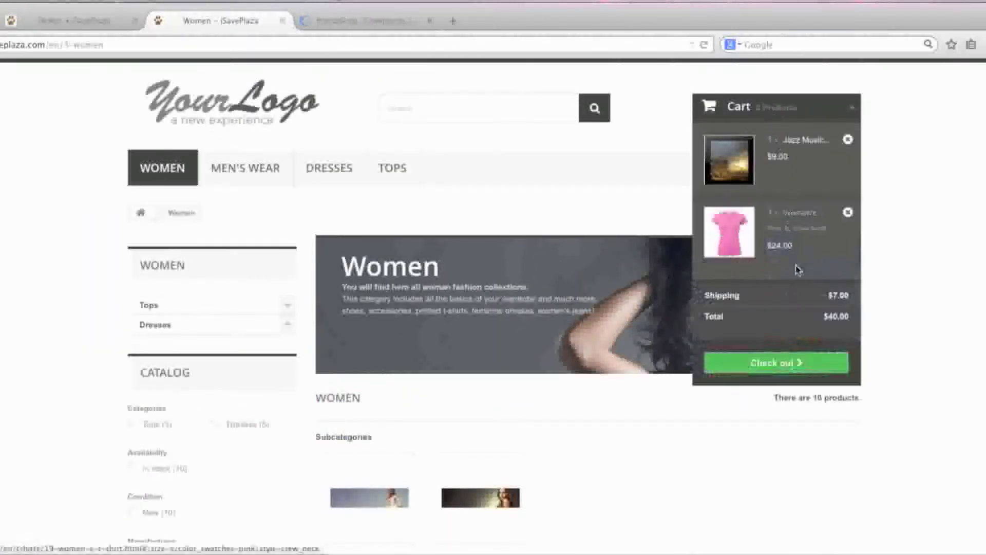
click(770, 359)
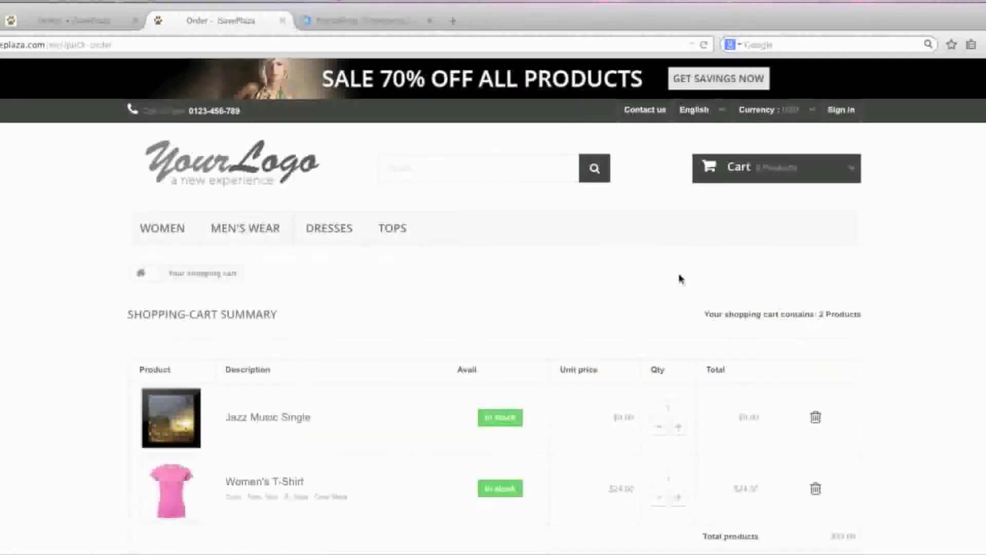
scroll(678, 277, down, 12)
scroll(443, 285, down, 10)
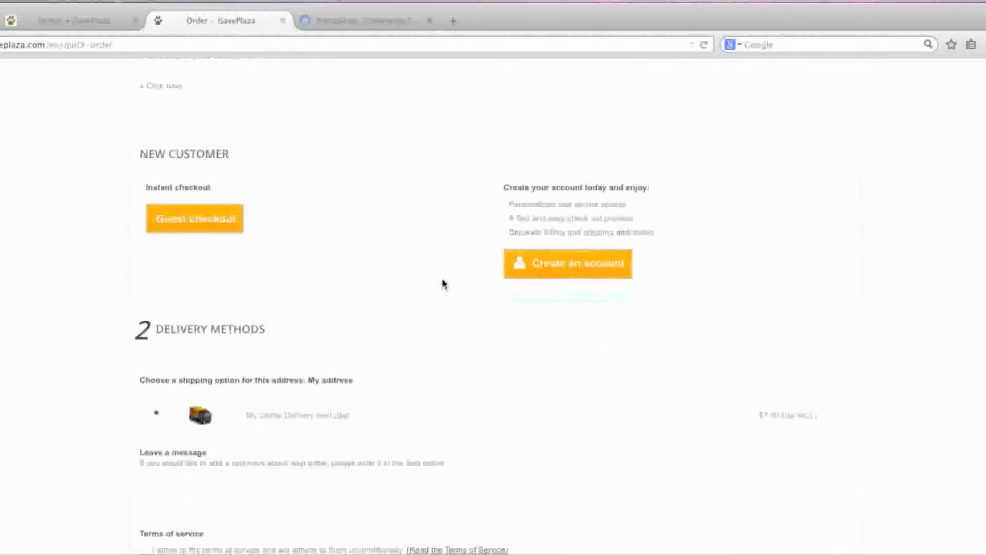